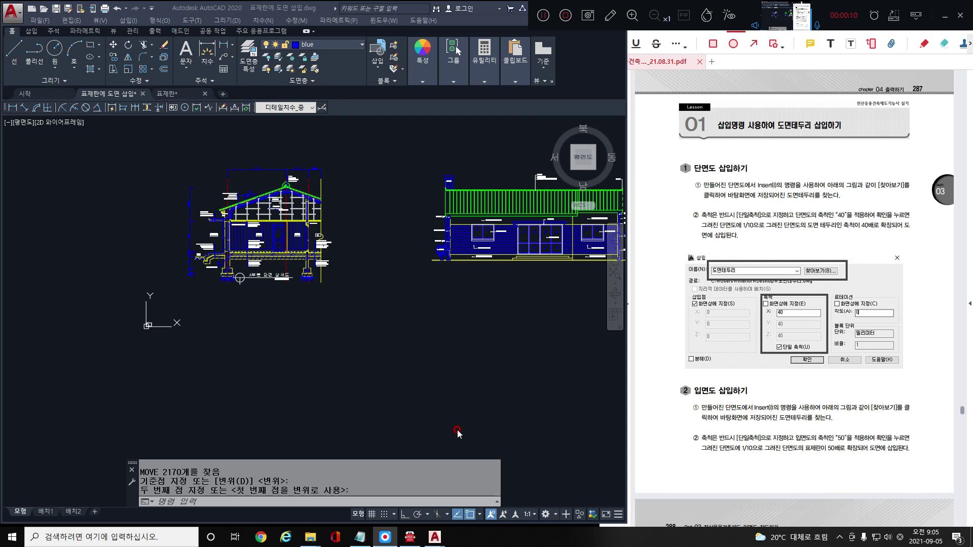
{"action": "scroll", "coordinate": [773, 299], "scroll_direction": "down", "scroll_amount": 1}
{"action": "scroll", "coordinate": [773, 299], "scroll_direction": "up", "scroll_amount": 1}
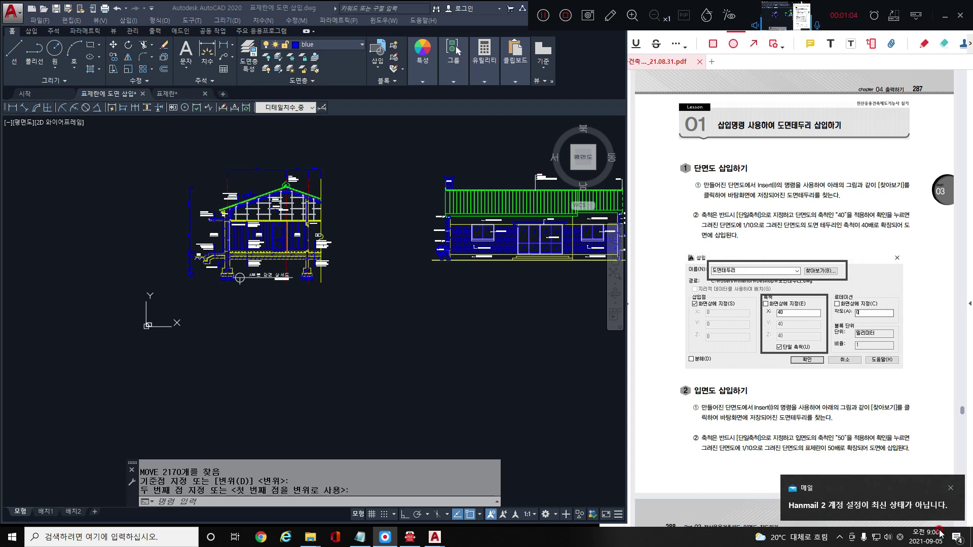
{"action": "left_click", "coordinate": [938, 489]}
{"action": "left_click", "coordinate": [323, 360]}
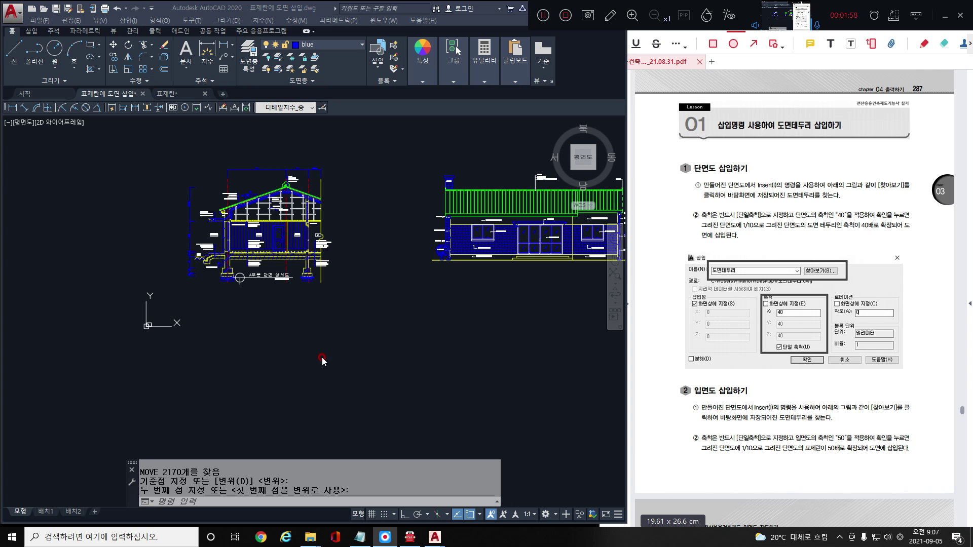
Maximize the drawing window and close the 표제란 drawing without saving its changes.
{"action": "left_click", "coordinate": [199, 8]}
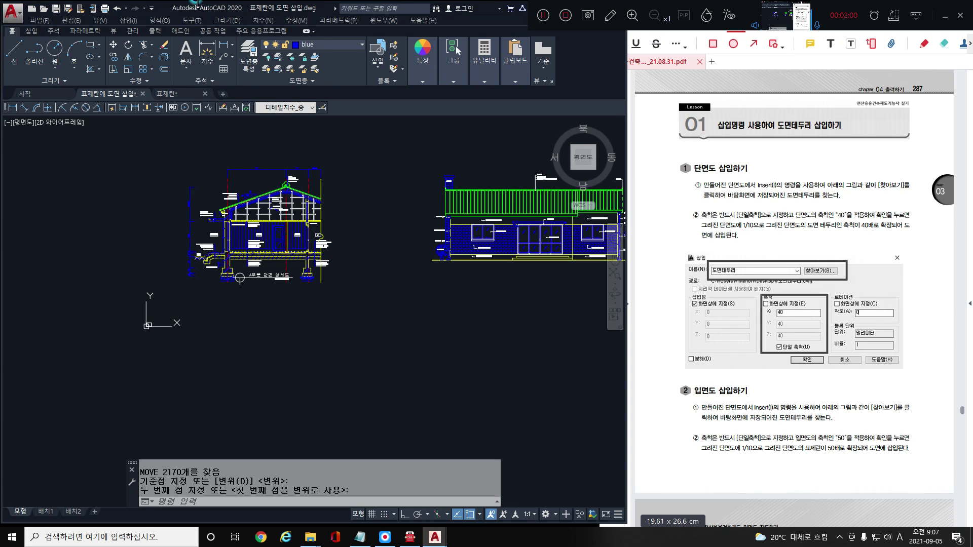
{"action": "double_click", "coordinate": [198, 8]}
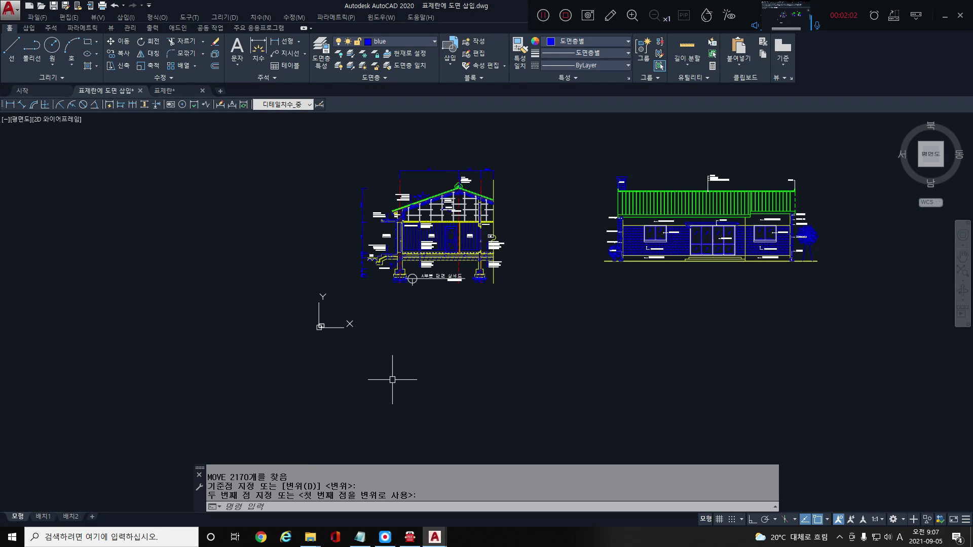
{"action": "left_click", "coordinate": [202, 91]}
{"action": "left_click", "coordinate": [508, 293]}
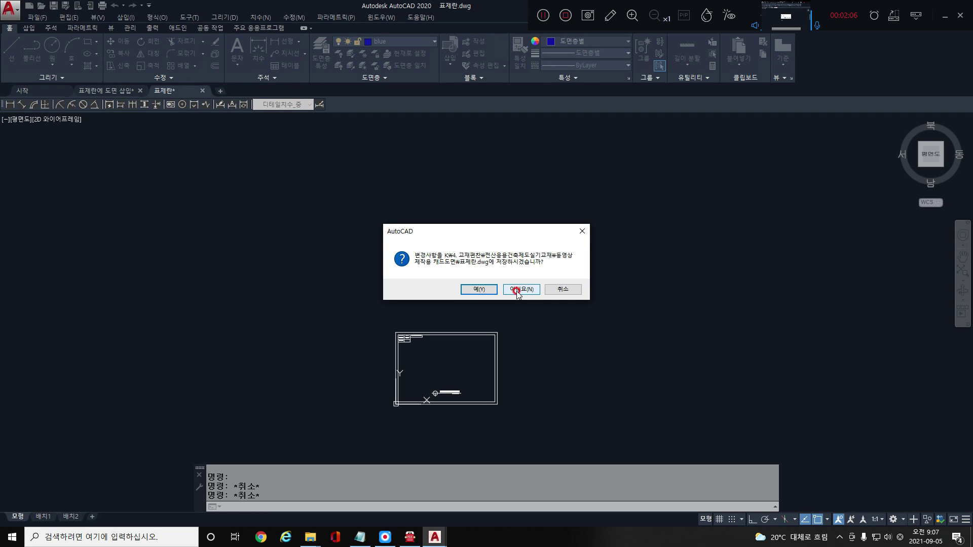
{"action": "left_click", "coordinate": [517, 293]}
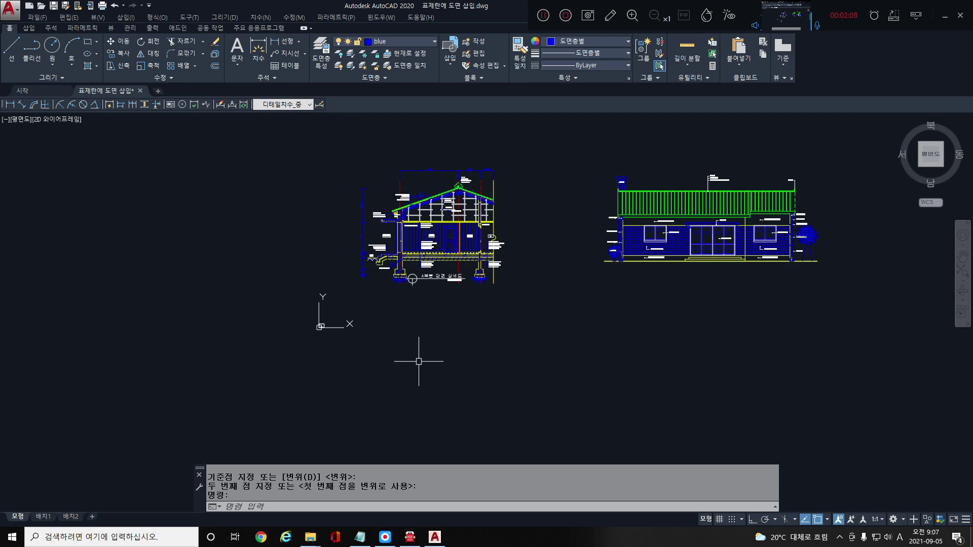
Start the Insert command and load the title block file 표제란.dwg from the 동영상 제작용 캐드도면 folder.
{"action": "middle_click_drag", "start_coordinate": [517, 330], "coordinate": [455, 380]}
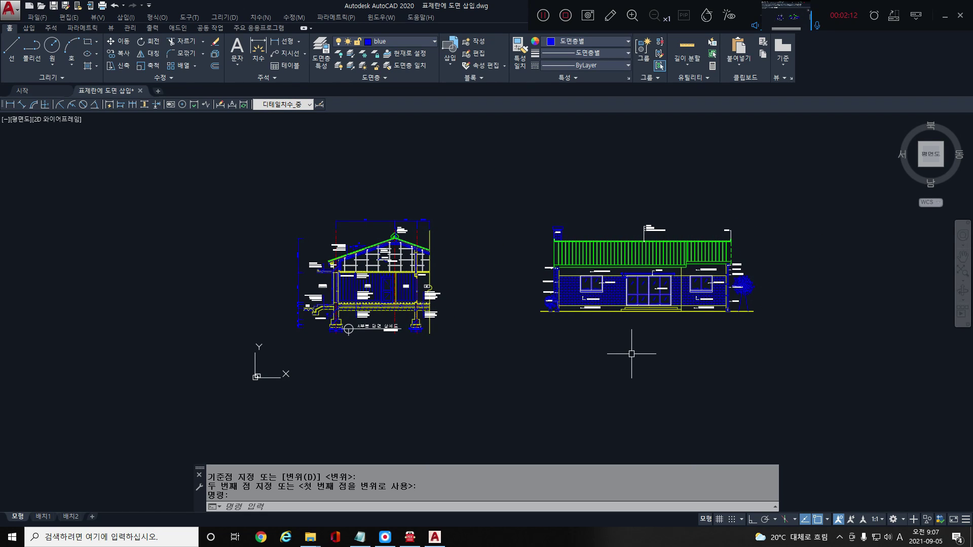
{"action": "type", "text": "I"}
{"action": "key", "text": "Return"}
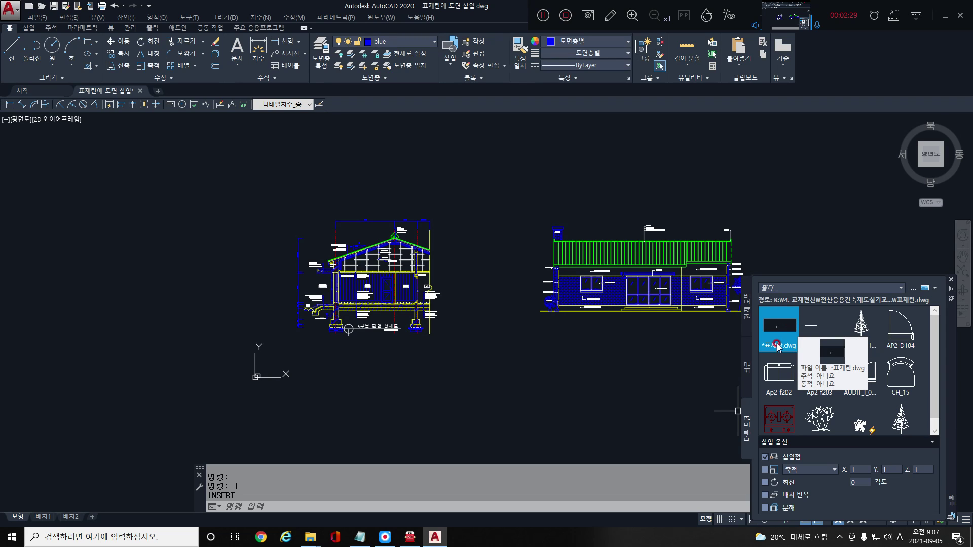
{"action": "left_click", "coordinate": [912, 289]}
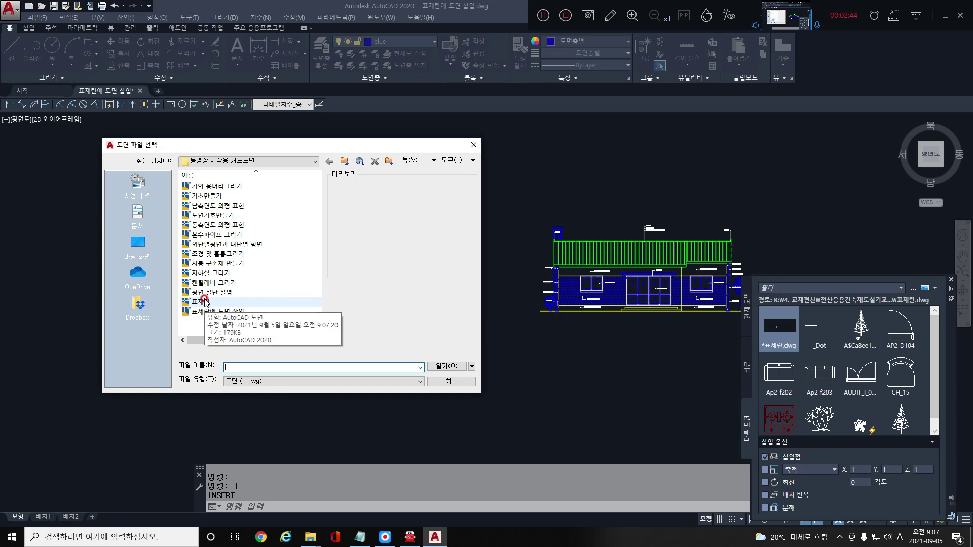
{"action": "double_click", "coordinate": [203, 302]}
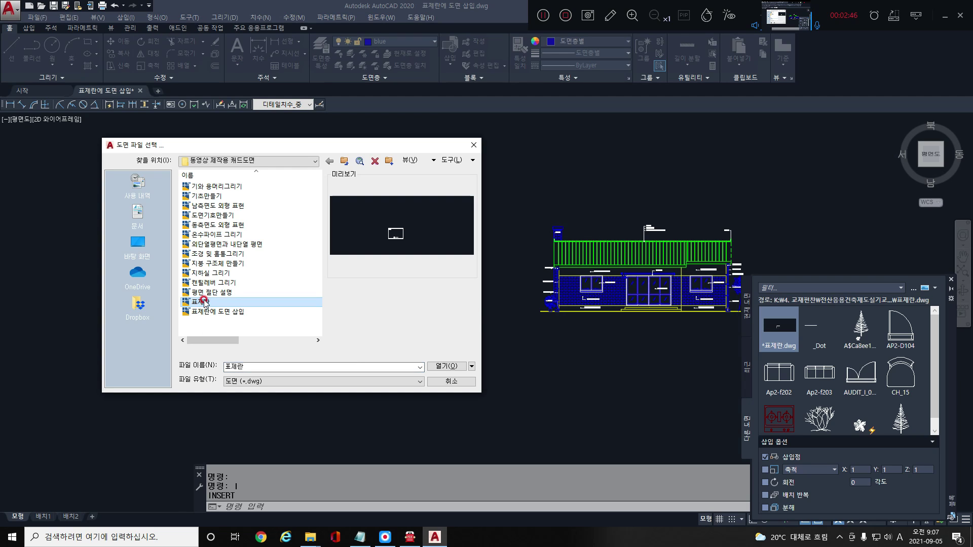
Insert the 표제란 block at scale 1 above the section drawing, redefining the existing block definition.
{"action": "left_click", "coordinate": [779, 325]}
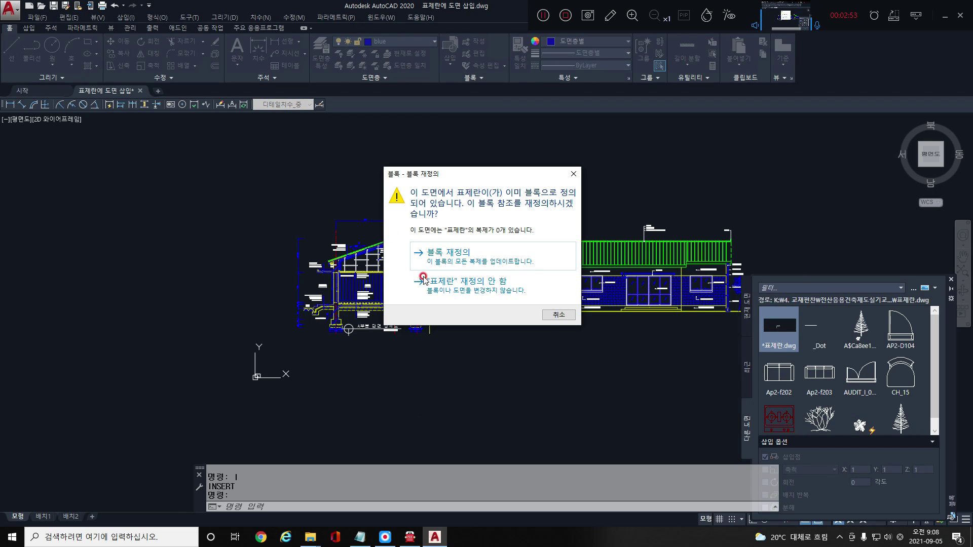
{"action": "left_click", "coordinate": [434, 253]}
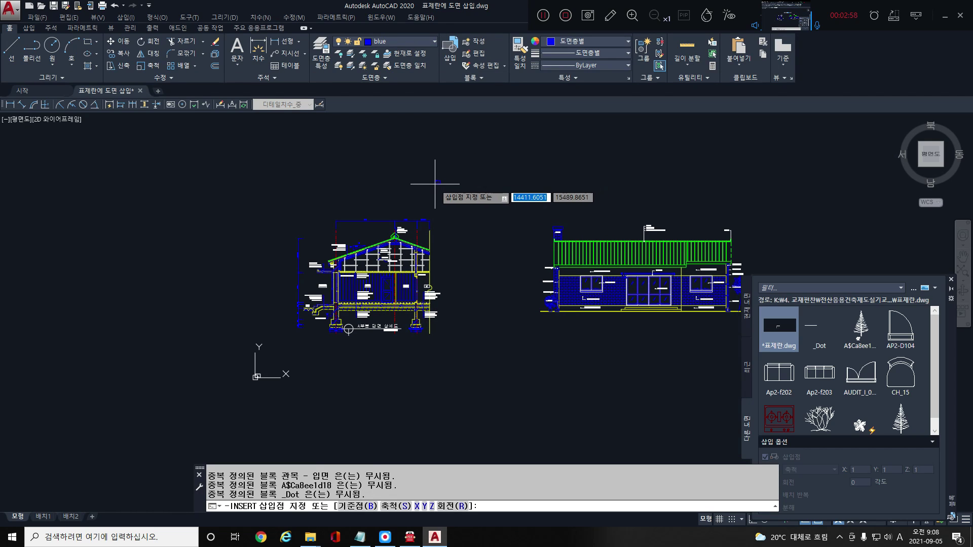
{"action": "left_click", "coordinate": [444, 178]}
Erase the small 표제란 block placed above the section drawing.
{"action": "scroll", "coordinate": [444, 183], "scroll_direction": "up", "scroll_amount": 1}
{"action": "scroll", "coordinate": [434, 181], "scroll_direction": "up", "scroll_amount": 2}
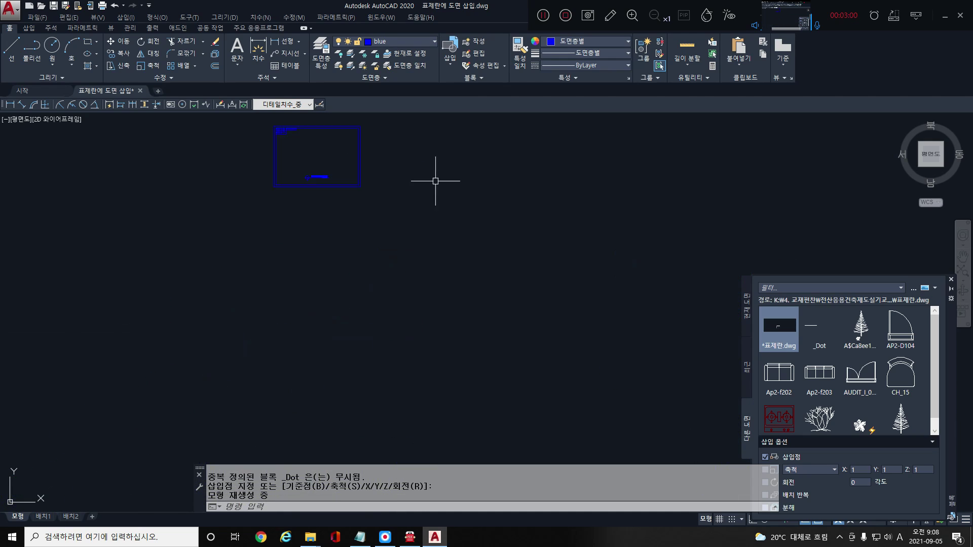
{"action": "scroll", "coordinate": [436, 193], "scroll_direction": "down", "scroll_amount": 3}
{"action": "left_click", "coordinate": [438, 212]}
{"action": "left_click", "coordinate": [384, 173]}
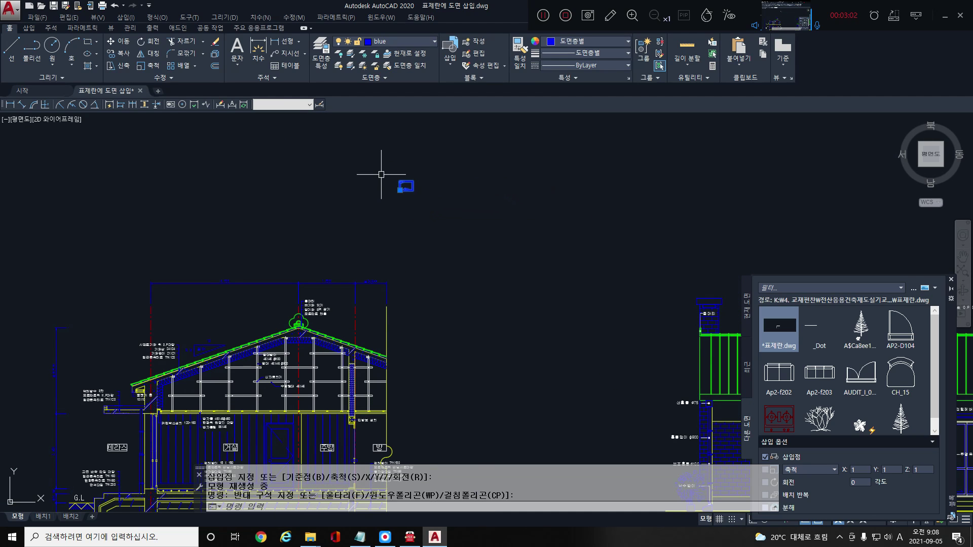
{"action": "key", "text": "Delete"}
Set the block insertion options to uniform scale (단일 축척) with a factor of 40.
{"action": "scroll", "coordinate": [457, 360], "scroll_direction": "down", "scroll_amount": 4}
{"action": "scroll", "coordinate": [458, 360], "scroll_direction": "up", "scroll_amount": 2}
{"action": "middle_click_drag", "start_coordinate": [457, 359], "coordinate": [403, 271]}
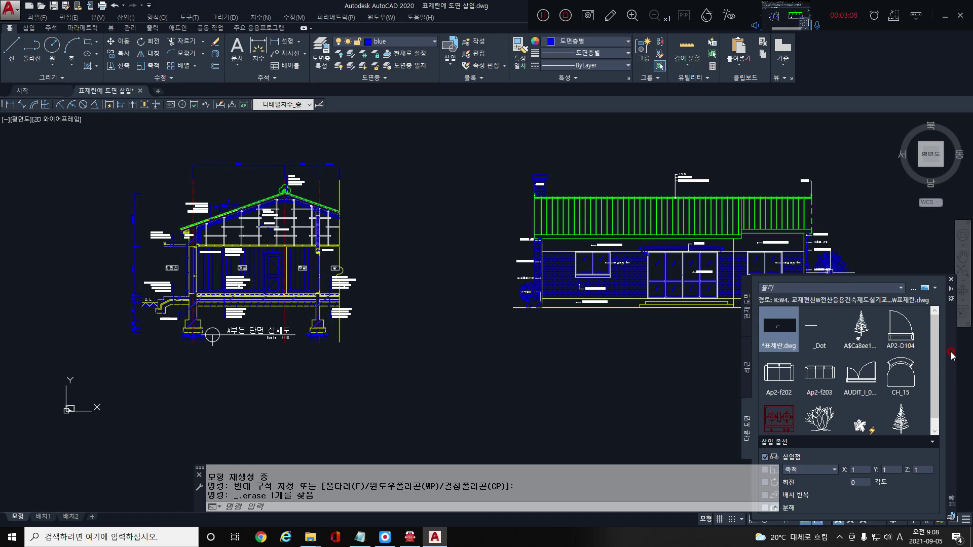
{"action": "mouse_move", "coordinate": [951, 350]}
{"action": "left_mouse_down"}
{"action": "mouse_move", "coordinate": [936, 354]}
{"action": "mouse_move", "coordinate": [949, 355]}
{"action": "left_mouse_up"}
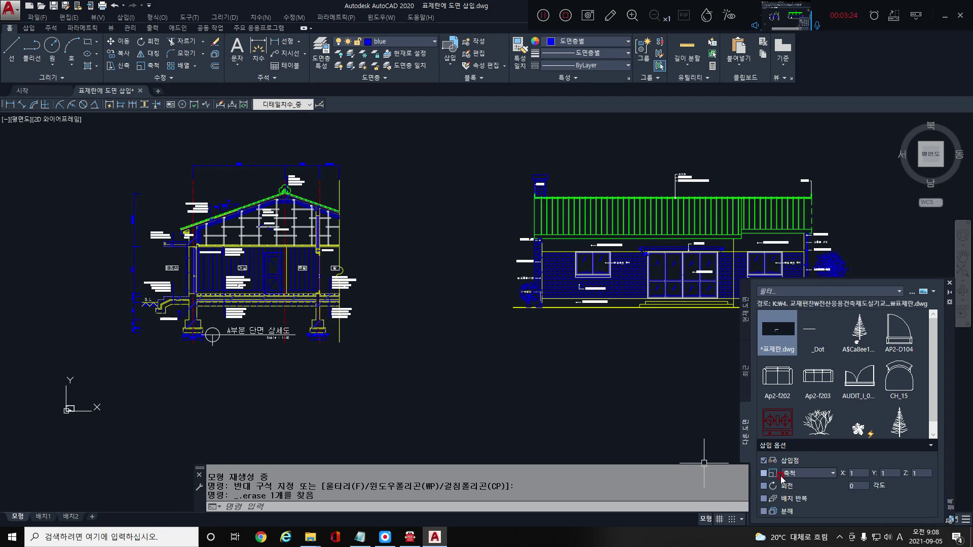
{"action": "left_click", "coordinate": [856, 472]}
{"action": "left_click", "coordinate": [901, 472]}
{"action": "left_click", "coordinate": [832, 473]}
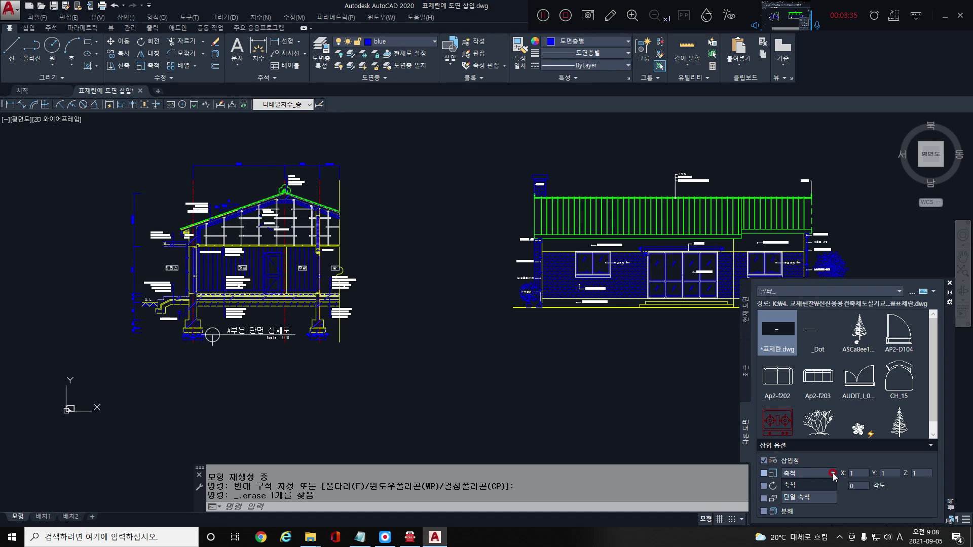
{"action": "left_click", "coordinate": [815, 496]}
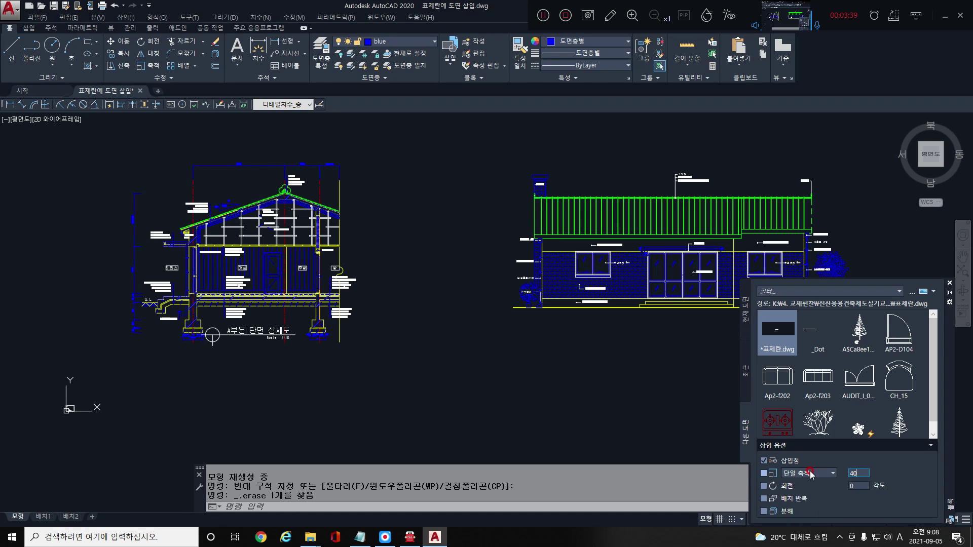
Insert the 표제란 block at scale 40 so that its border frames the section drawing.
{"action": "left_click", "coordinate": [776, 332]}
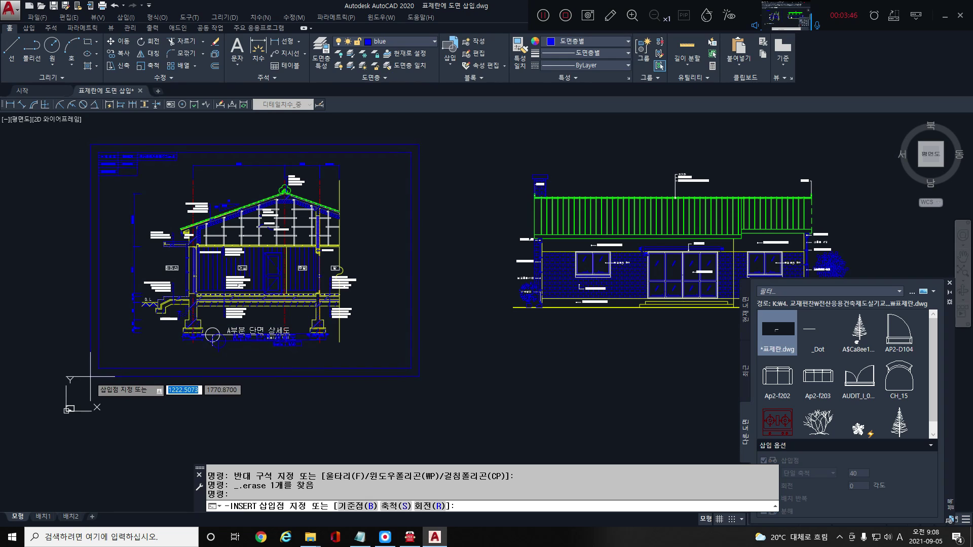
{"action": "middle_click_drag", "start_coordinate": [73, 372], "coordinate": [169, 390]}
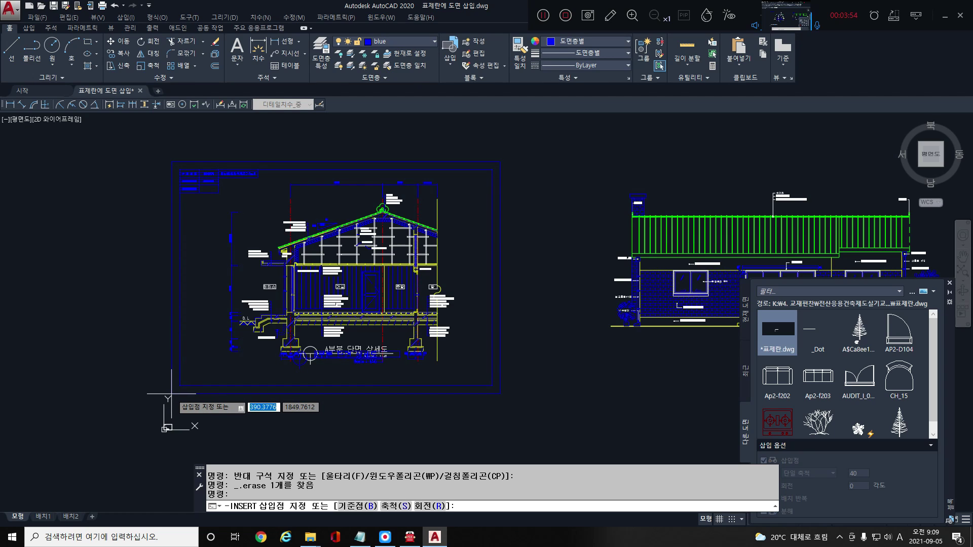
{"action": "left_click", "coordinate": [171, 394]}
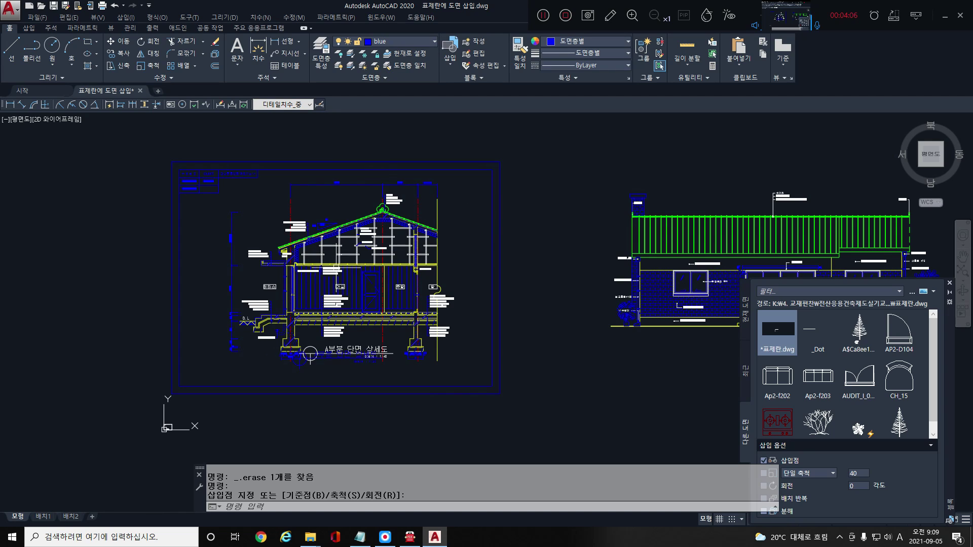
Erase the section drawing's original white title, including the text, scale note, circle symbol and underline.
{"action": "scroll", "coordinate": [333, 380], "scroll_direction": "up", "scroll_amount": 3}
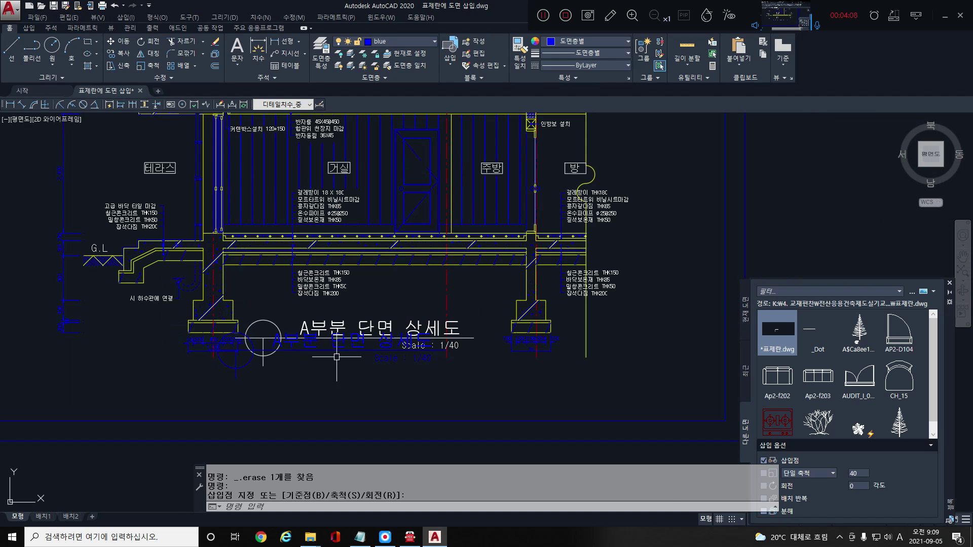
{"action": "left_click", "coordinate": [318, 321]}
{"action": "key", "text": "Delete"}
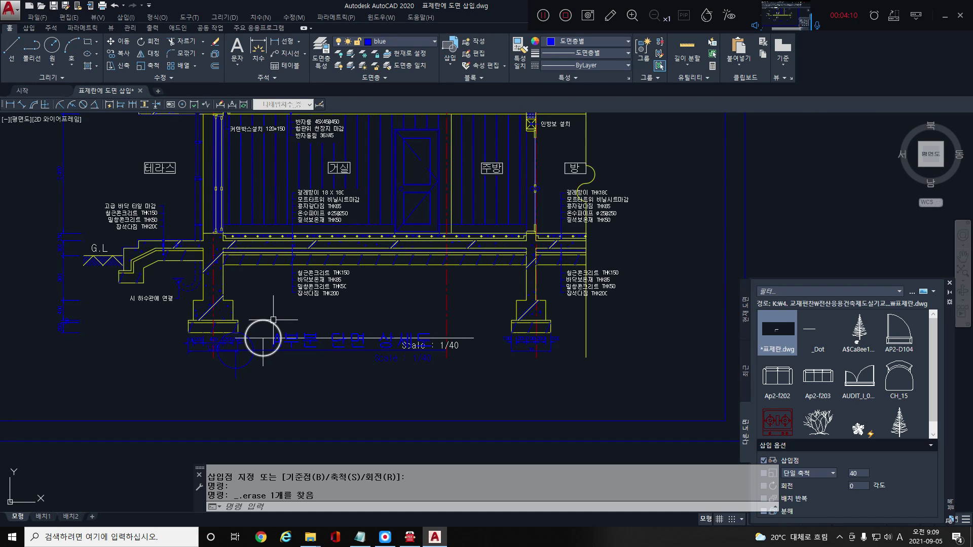
{"action": "left_click", "coordinate": [265, 338]}
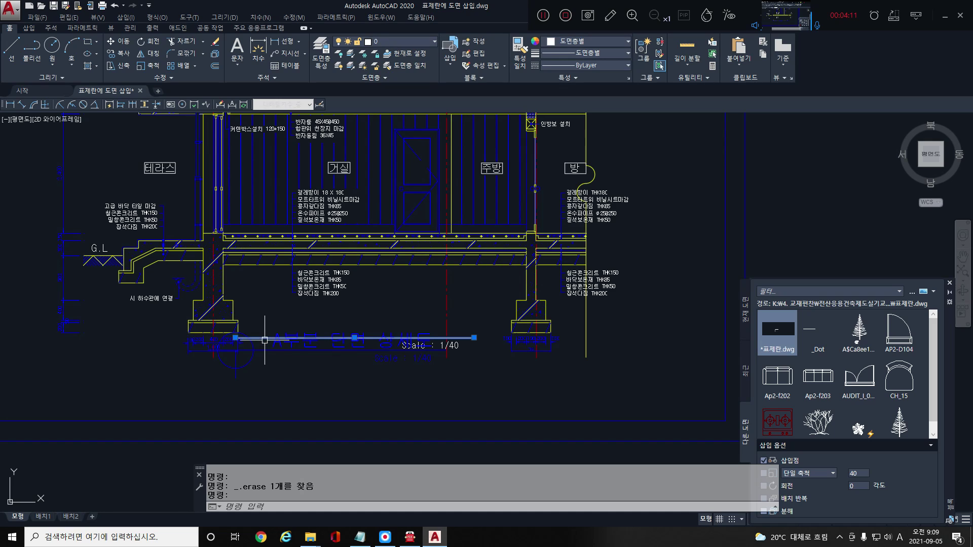
{"action": "key", "text": "Delete"}
{"action": "scroll", "coordinate": [464, 353], "scroll_direction": "down", "scroll_amount": 4}
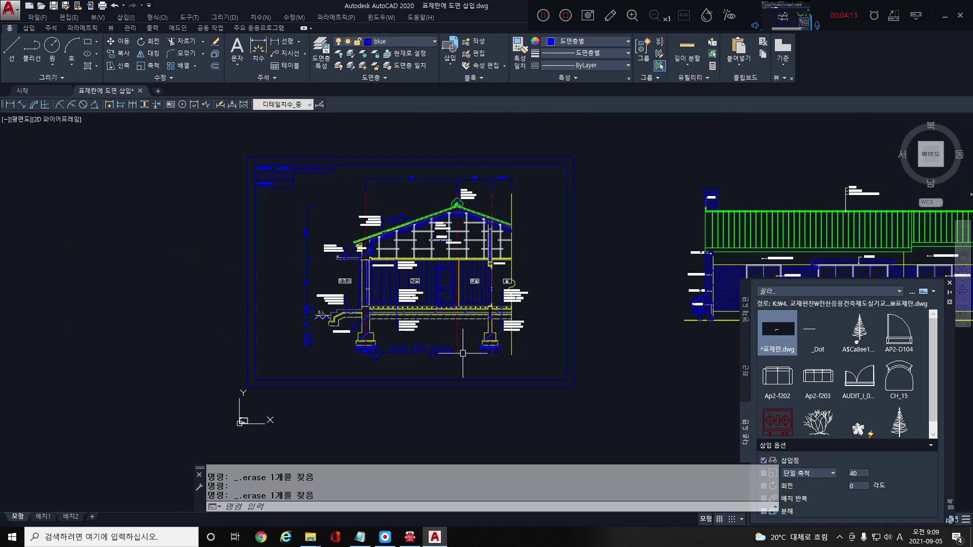
Explode the 표제란 block inserted around the section drawing.
{"action": "left_click", "coordinate": [402, 380]}
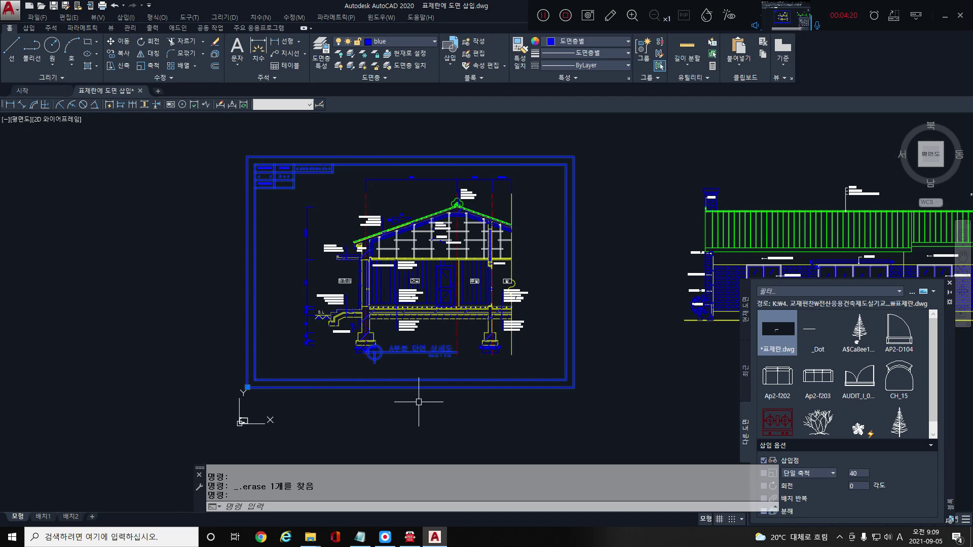
{"action": "scroll", "coordinate": [418, 402], "scroll_direction": "up", "scroll_amount": 4}
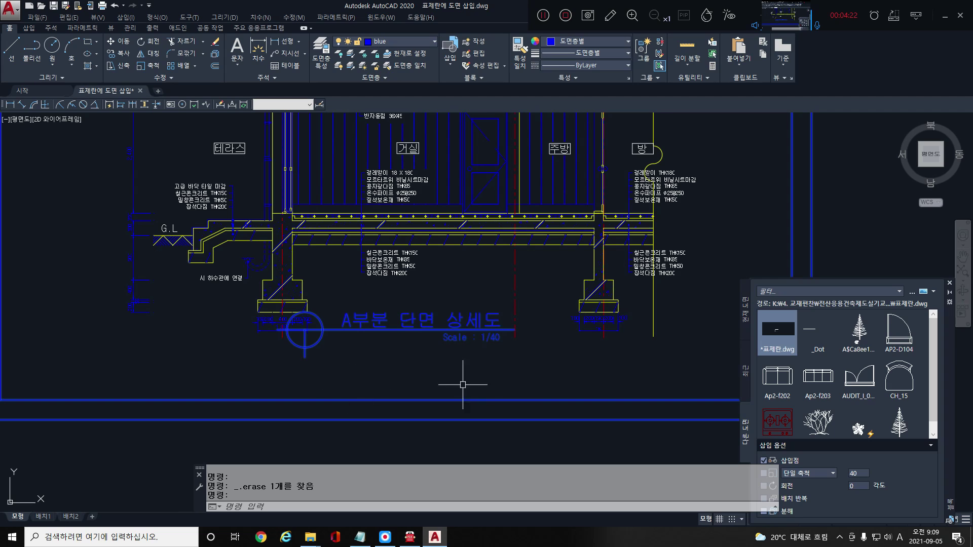
{"action": "scroll", "coordinate": [459, 367], "scroll_direction": "down", "scroll_amount": 4}
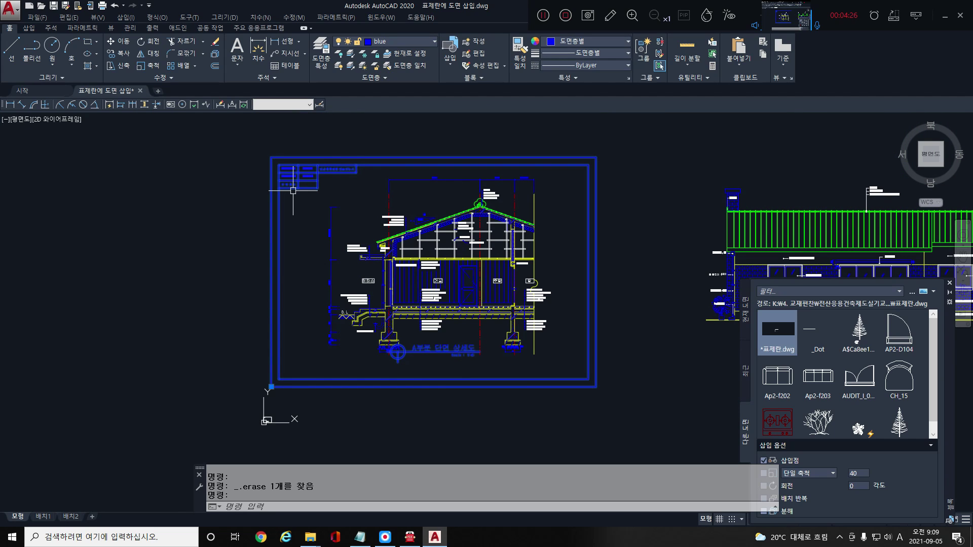
{"action": "type", "text": "x"}
{"action": "key", "text": "Return"}
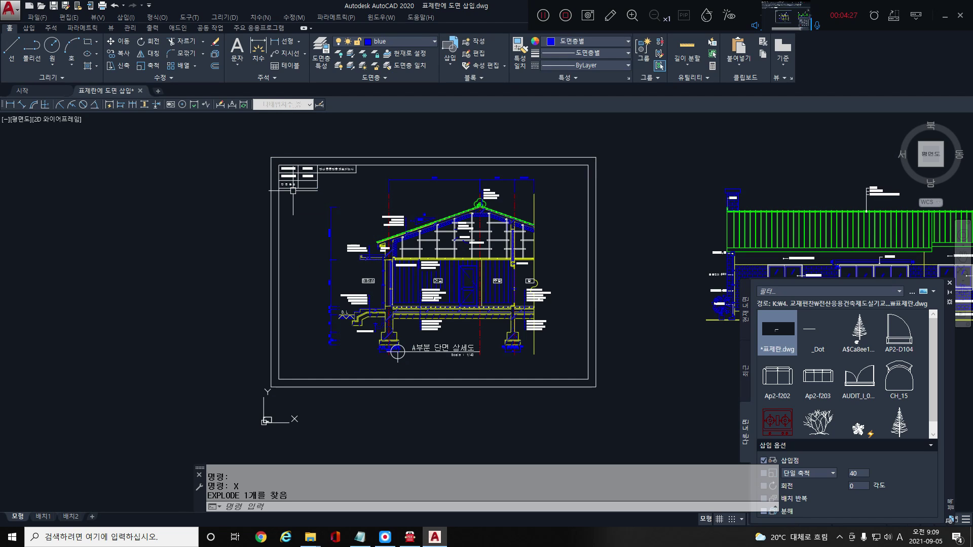
Move the section drawing's title, including its text, scale note, underline and circle symbol, slightly right and down, clear of the foundations.
{"action": "scroll", "coordinate": [387, 397], "scroll_direction": "up", "scroll_amount": 5}
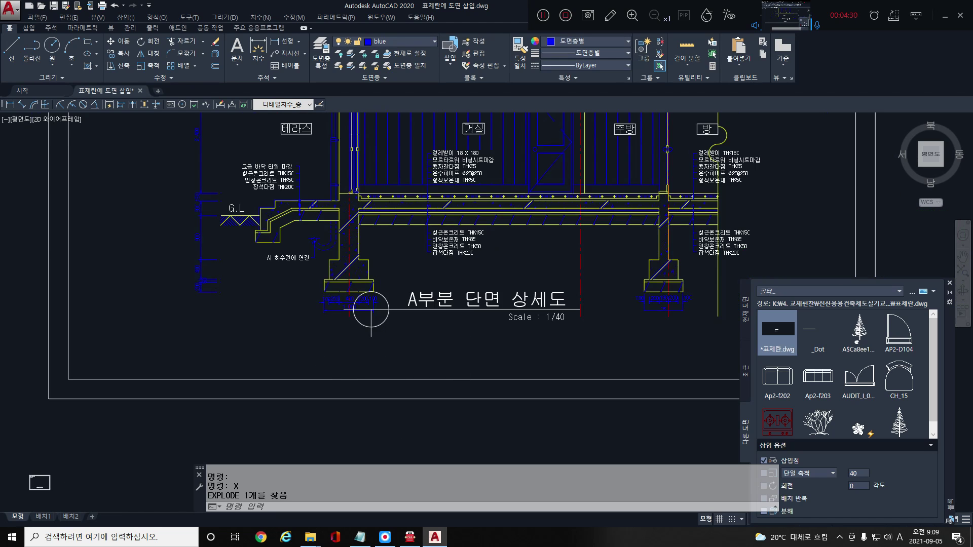
{"action": "middle_click_drag", "start_coordinate": [387, 397], "coordinate": [330, 379]}
{"action": "left_click", "coordinate": [424, 359]}
{"action": "left_click", "coordinate": [330, 268]}
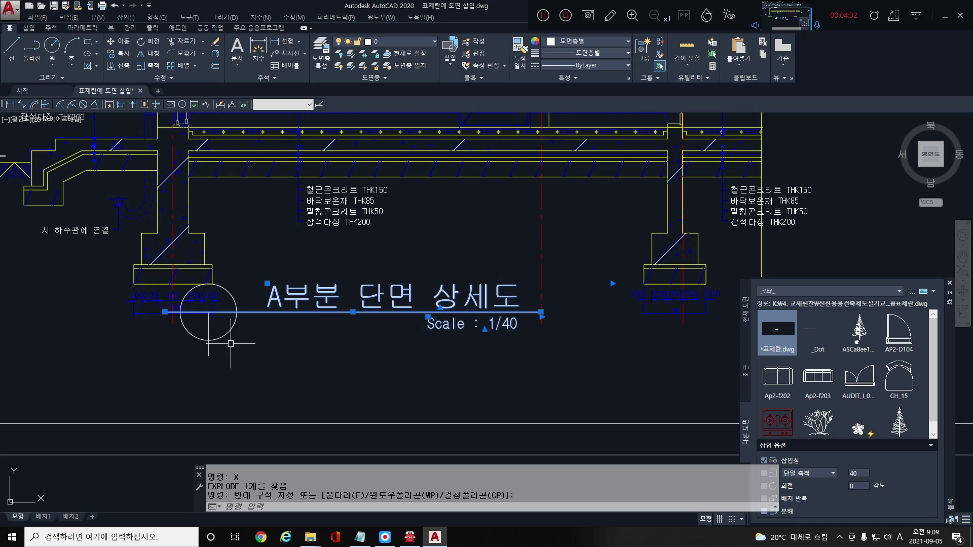
{"action": "left_click", "coordinate": [244, 351]}
{"action": "left_click", "coordinate": [202, 342]}
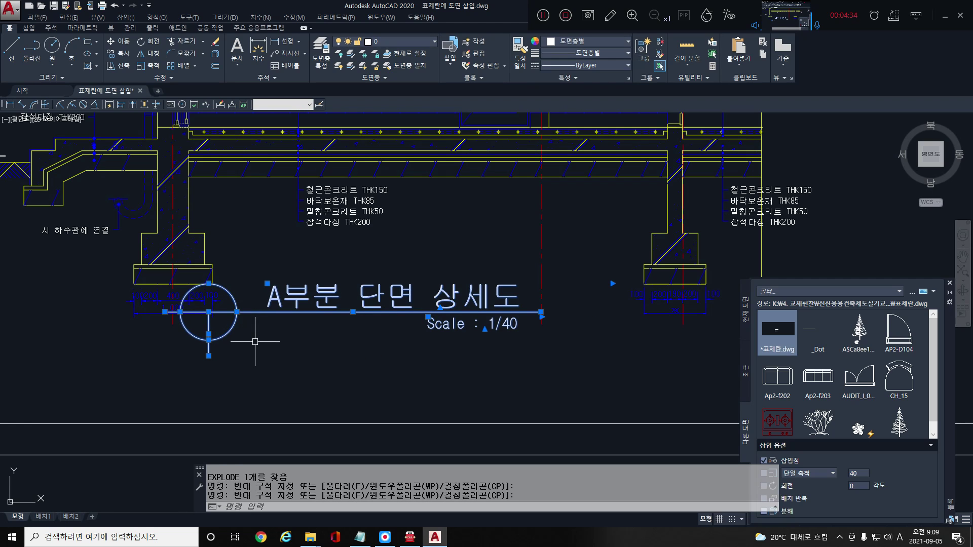
{"action": "scroll", "coordinate": [255, 341], "scroll_direction": "down", "scroll_amount": 5}
{"action": "scroll", "coordinate": [260, 325], "scroll_direction": "down", "scroll_amount": 5}
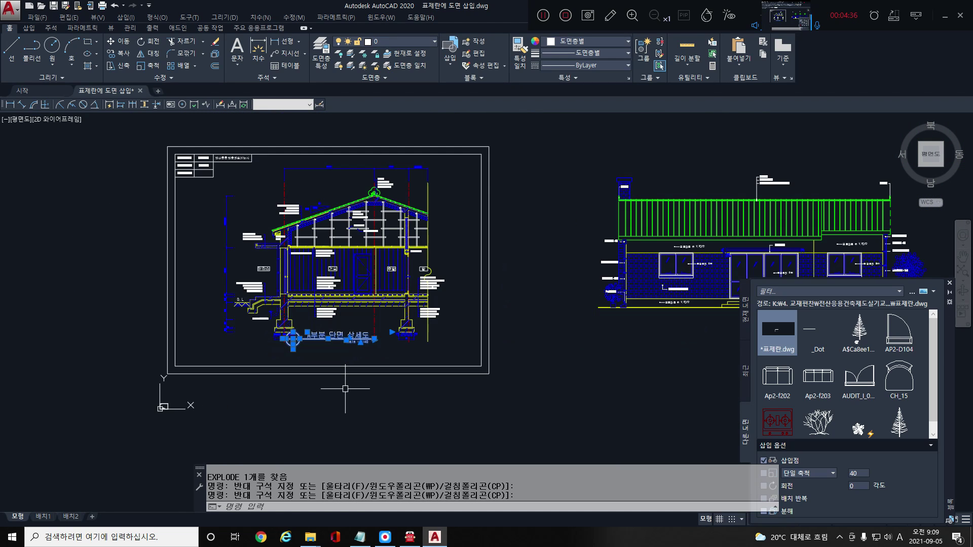
{"action": "type", "text": "m"}
{"action": "key", "text": "Return"}
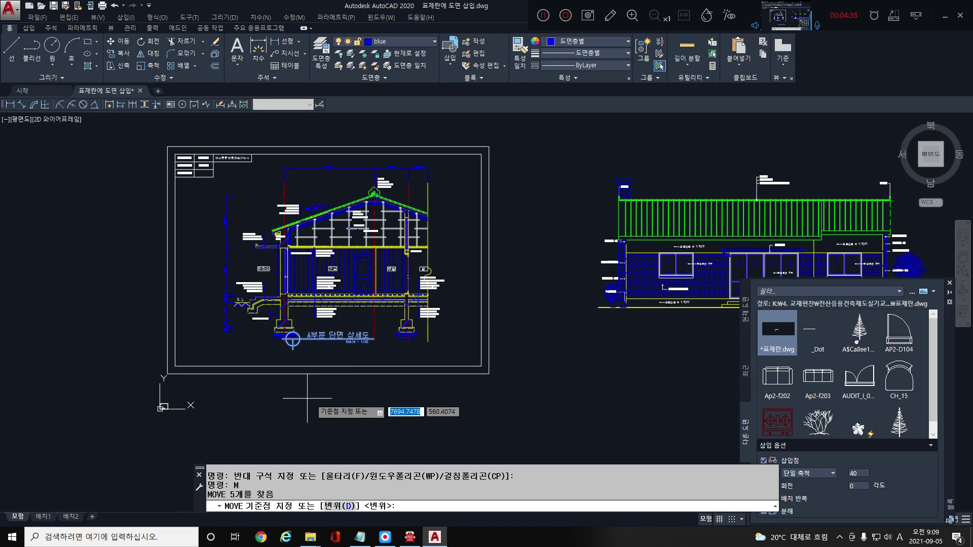
{"action": "left_click", "coordinate": [294, 399]}
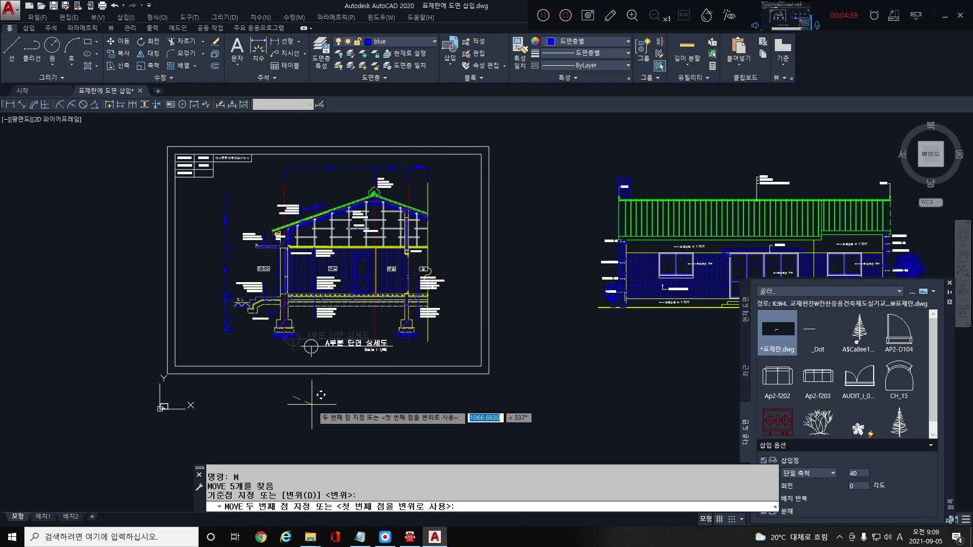
{"action": "left_click", "coordinate": [321, 395]}
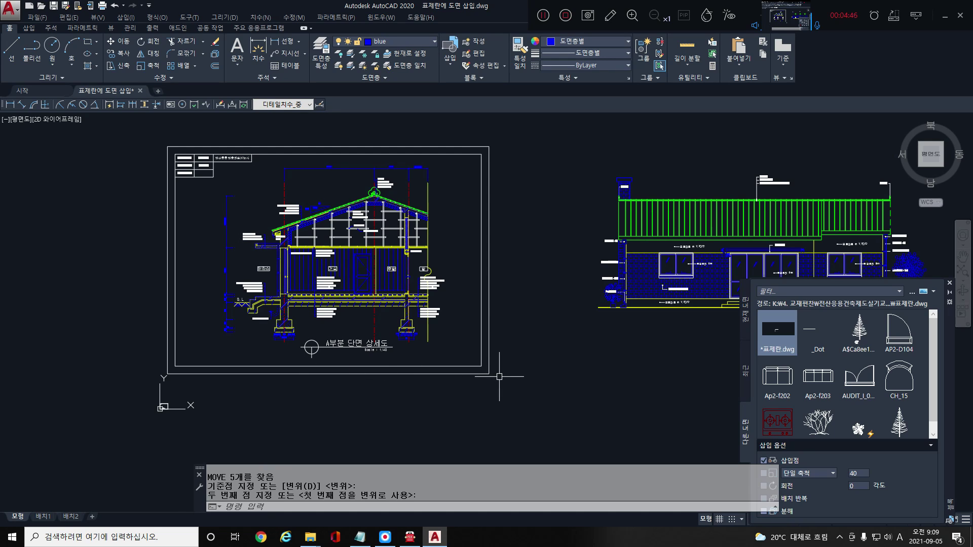
Insert the 표제란 block at a uniform scale of 50 so that its border frames the elevation drawing.
{"action": "middle_click_drag", "start_coordinate": [567, 377], "coordinate": [526, 393]}
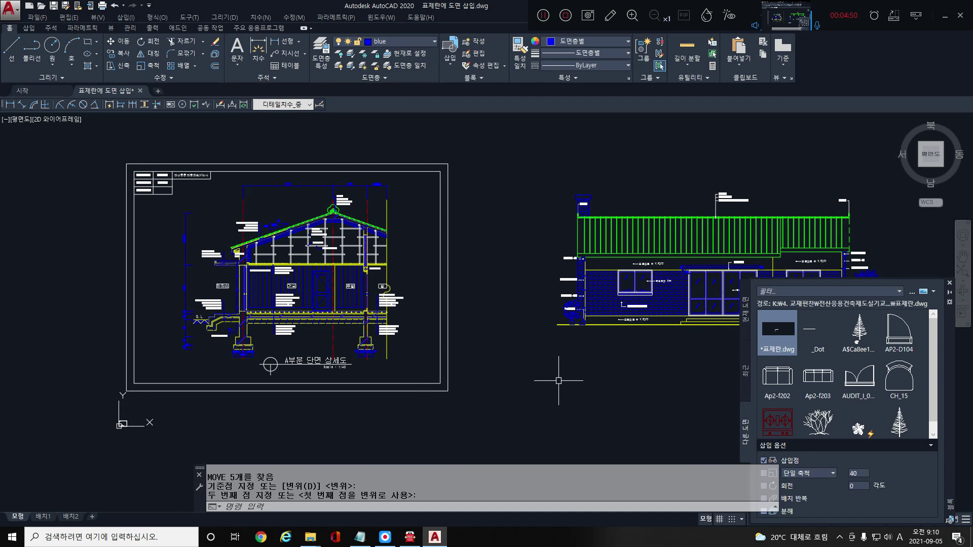
{"action": "mouse_move", "coordinate": [561, 382]}
{"action": "middle_mouse_down"}
{"action": "mouse_move", "coordinate": [467, 336]}
{"action": "mouse_move", "coordinate": [454, 356]}
{"action": "middle_mouse_up"}
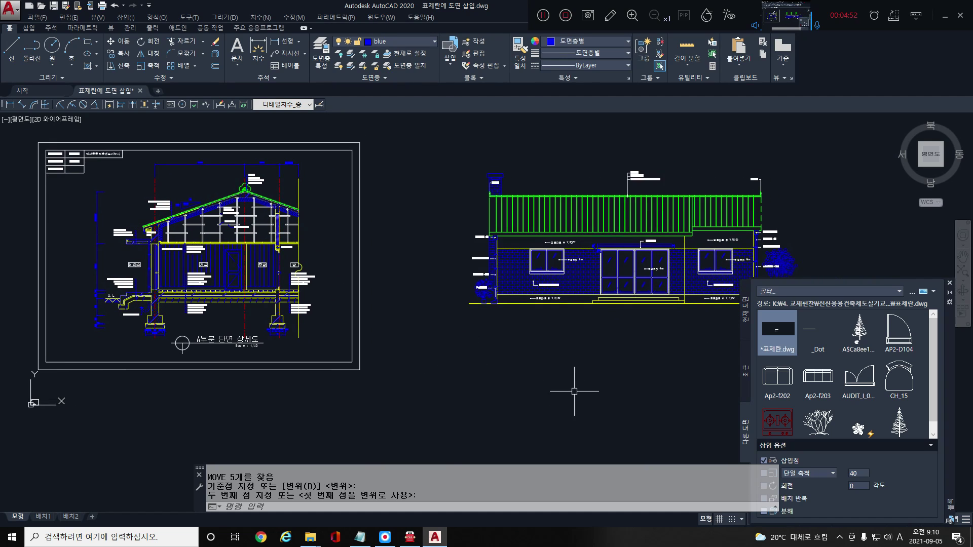
{"action": "scroll", "coordinate": [527, 441], "scroll_direction": "down", "scroll_amount": 3}
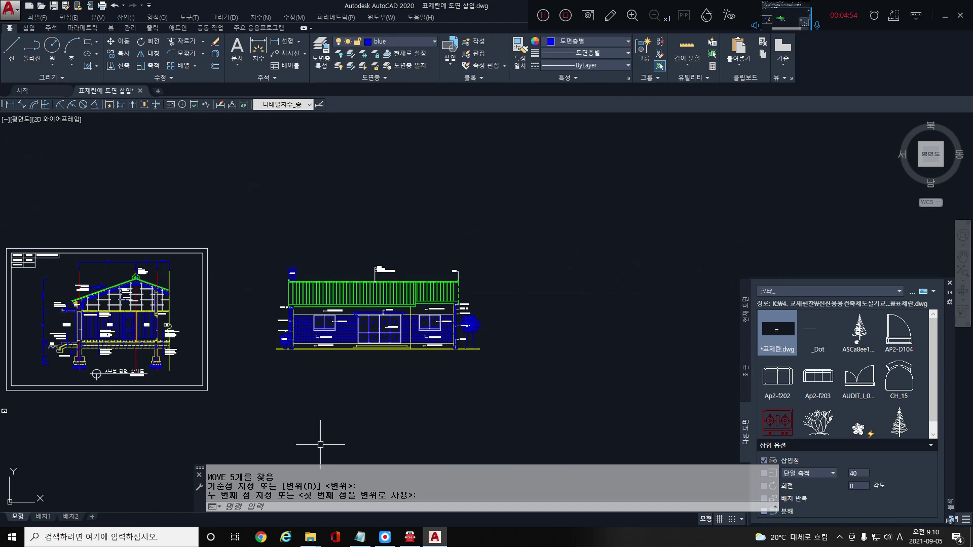
{"action": "scroll", "coordinate": [385, 349], "scroll_direction": "up", "scroll_amount": 4}
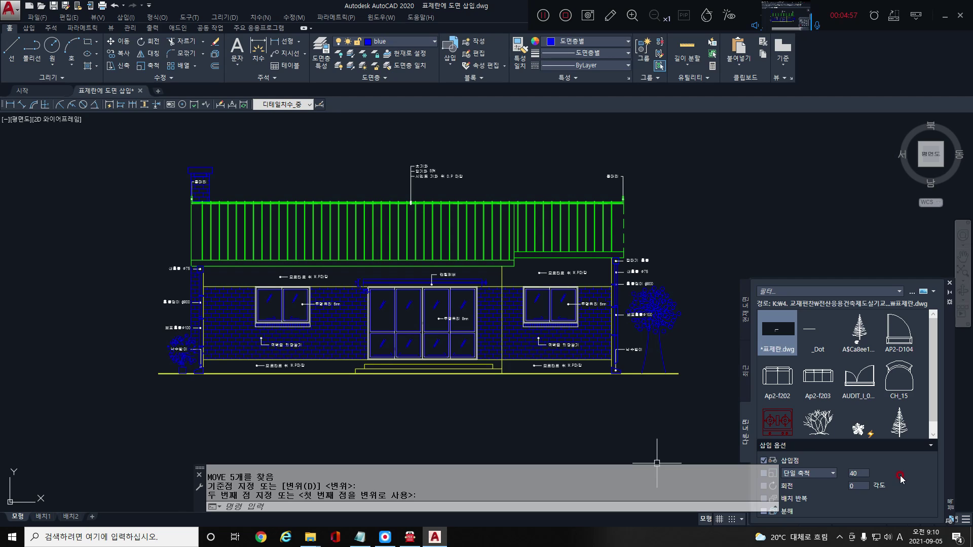
{"action": "left_click", "coordinate": [870, 478]}
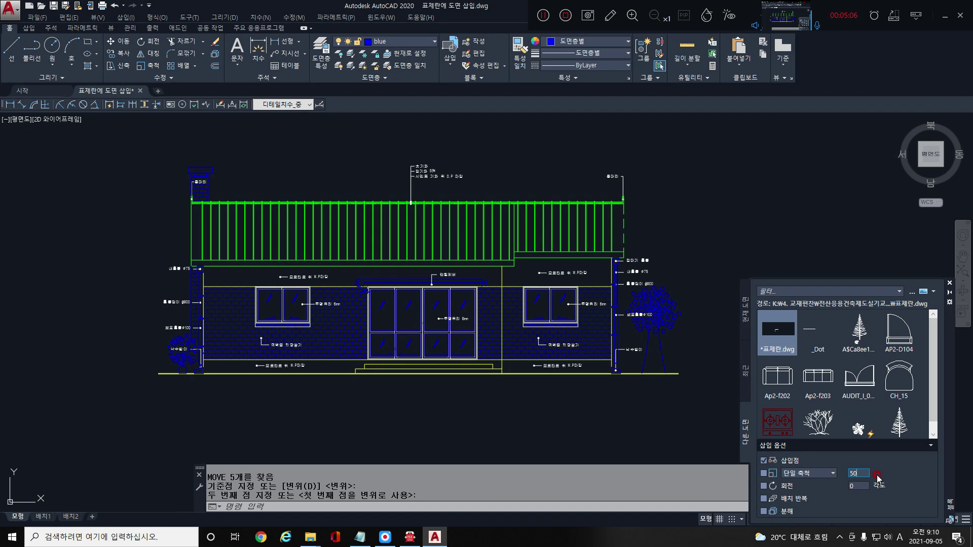
{"action": "left_click", "coordinate": [765, 343]}
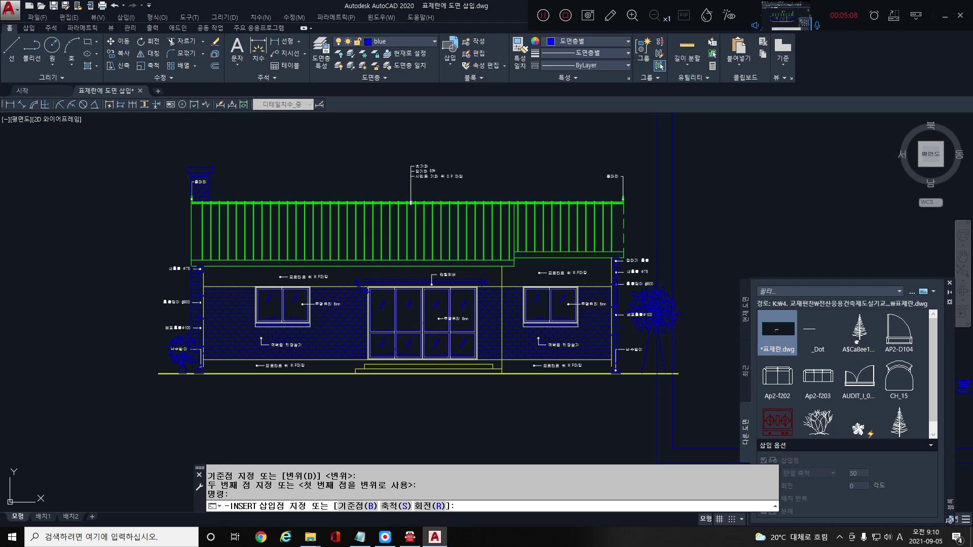
{"action": "scroll", "coordinate": [346, 338], "scroll_direction": "down", "scroll_amount": 5}
{"action": "scroll", "coordinate": [122, 385], "scroll_direction": "up", "scroll_amount": 2}
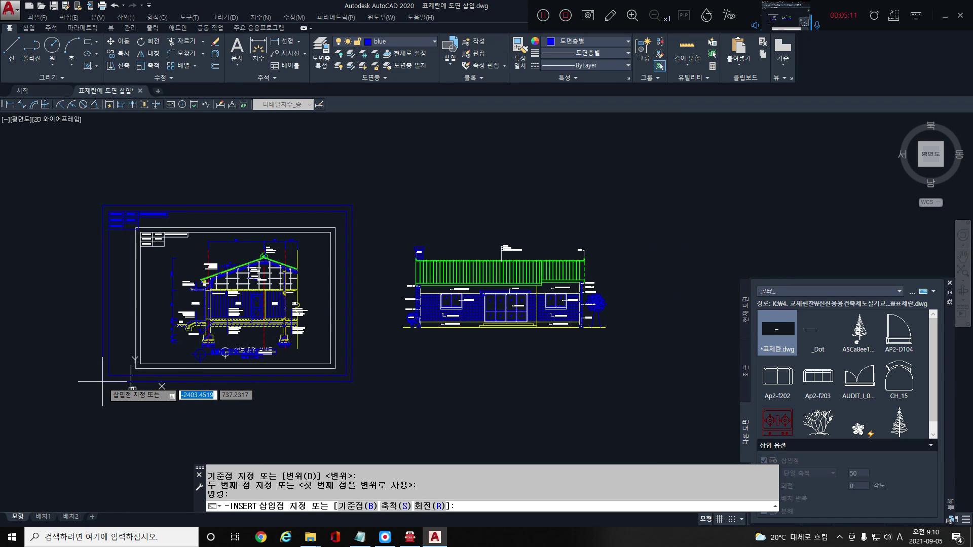
{"action": "left_click", "coordinate": [378, 376]}
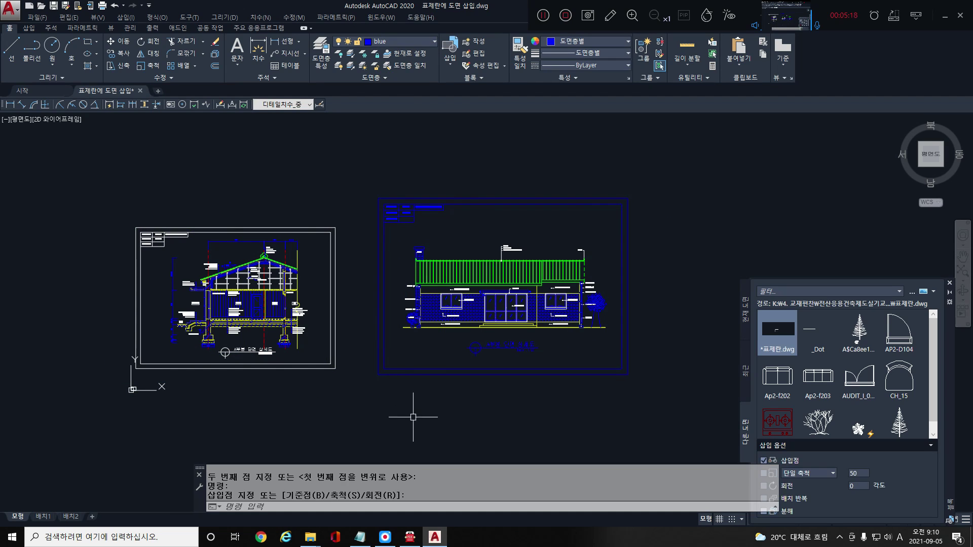
Explode the 표제란 block inserted around the elevation drawing.
{"action": "left_click", "coordinate": [505, 400]}
{"action": "left_click", "coordinate": [444, 351]}
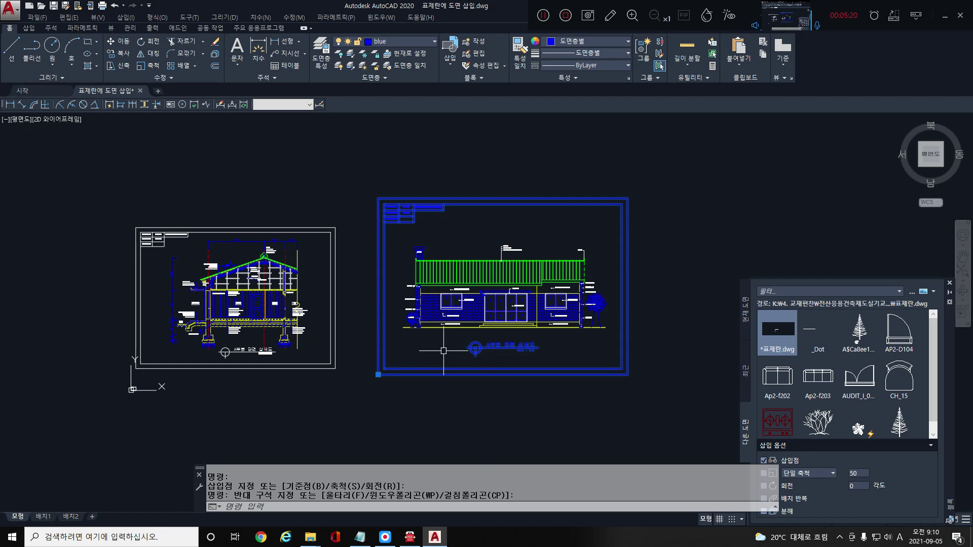
{"action": "type", "text": "x"}
{"action": "key", "text": "Return"}
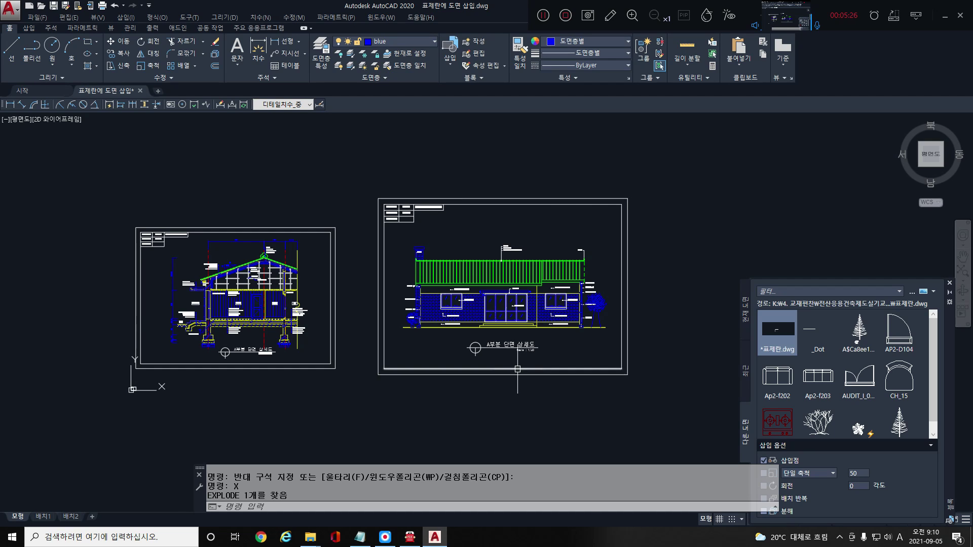
Change the title text under the elevation drawing to 남 측 입 면 도.
{"action": "scroll", "coordinate": [538, 399], "scroll_direction": "up", "scroll_amount": 2}
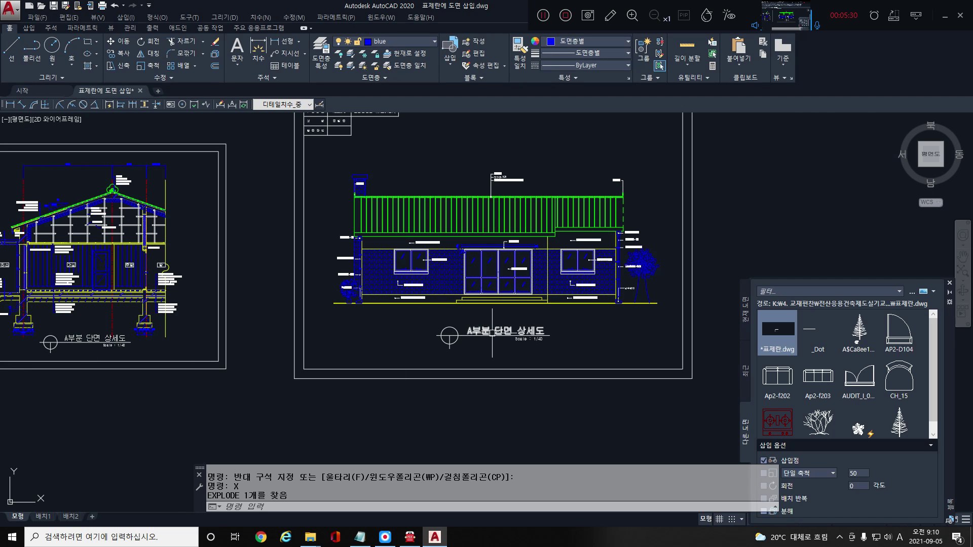
{"action": "scroll", "coordinate": [480, 327], "scroll_direction": "up", "scroll_amount": 4}
{"action": "scroll", "coordinate": [455, 320], "scroll_direction": "down", "scroll_amount": 4}
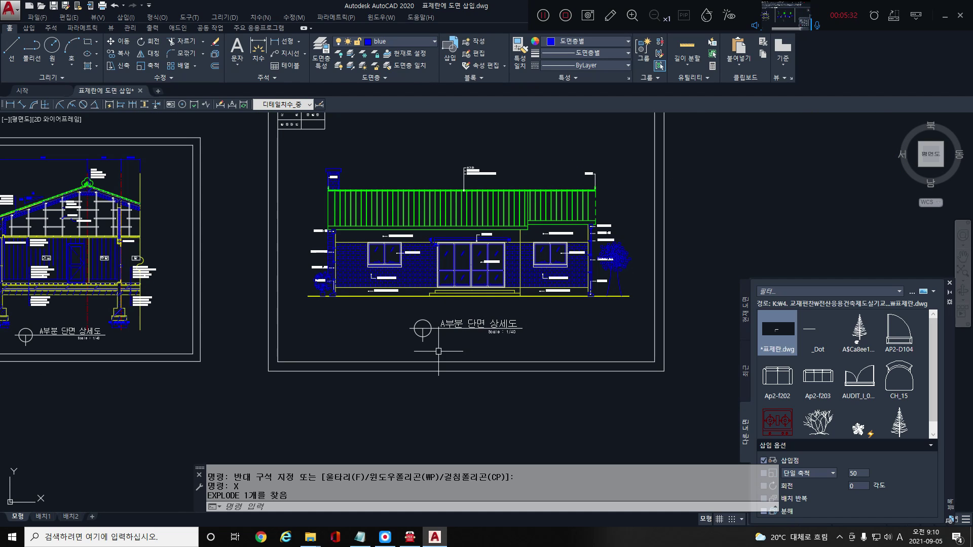
{"action": "left_click", "coordinate": [445, 321]}
{"action": "double_click", "coordinate": [444, 325]}
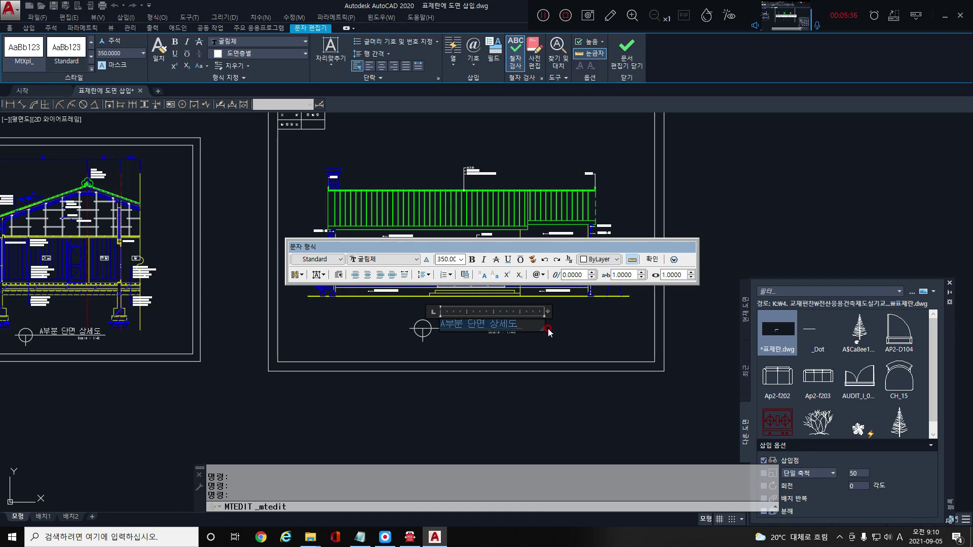
{"action": "type", "text": "남ㅊ"}
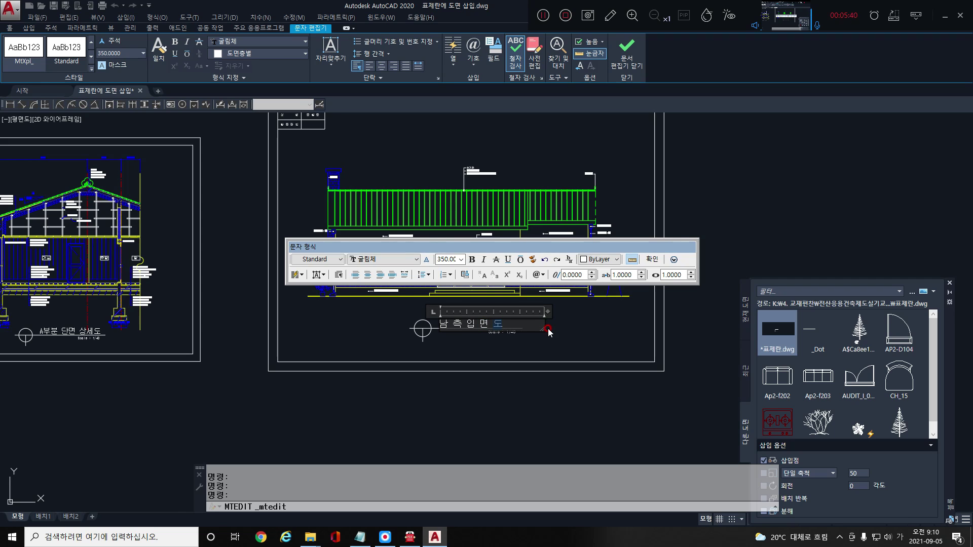
{"action": "type", "text": "입면도"}
{"action": "left_click", "coordinate": [621, 334]}
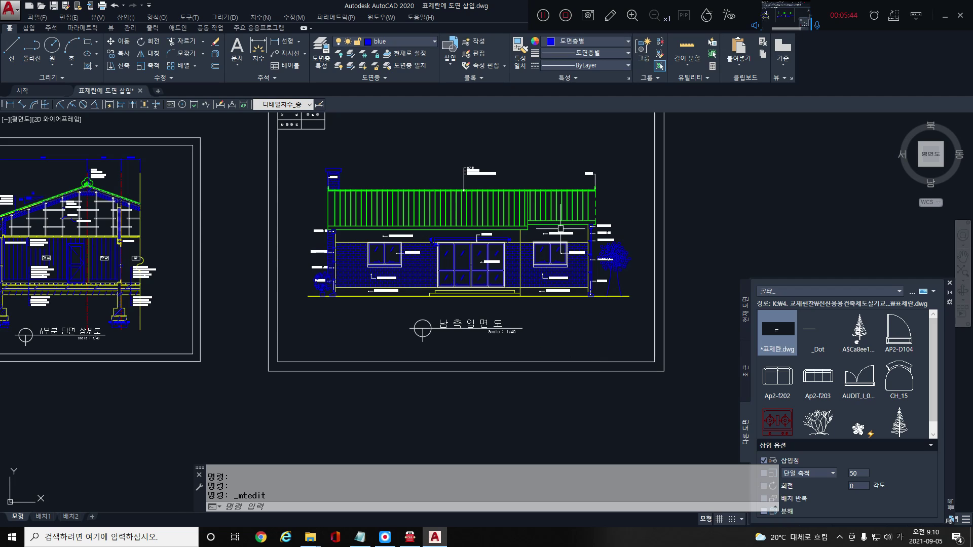
Close the block insertion palette.
{"action": "scroll", "coordinate": [457, 374], "scroll_direction": "down", "scroll_amount": 2}
{"action": "mouse_move", "coordinate": [456, 374]}
{"action": "middle_mouse_down"}
{"action": "mouse_move", "coordinate": [508, 396]}
{"action": "mouse_move", "coordinate": [501, 386]}
{"action": "middle_mouse_up"}
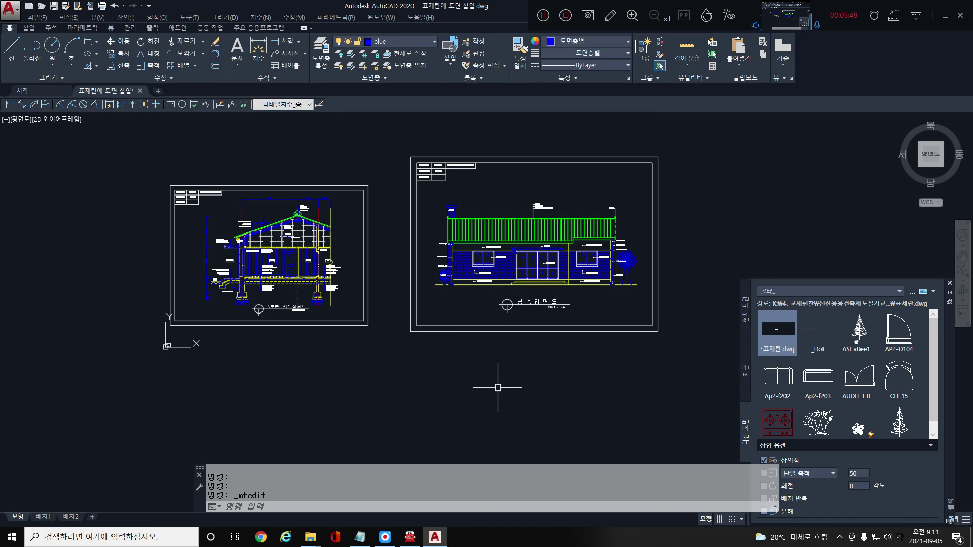
{"action": "left_click", "coordinate": [949, 283]}
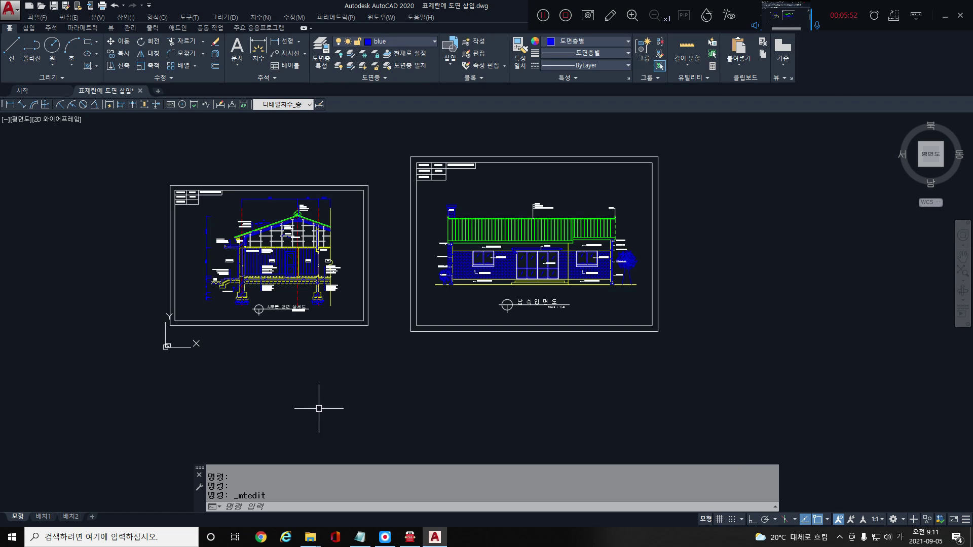
Erase the border lines, title block table and drawing title around the elevation drawing.
{"action": "middle_click_drag", "start_coordinate": [319, 405], "coordinate": [367, 436]}
{"action": "left_click", "coordinate": [521, 398]}
{"action": "left_click", "coordinate": [492, 351]}
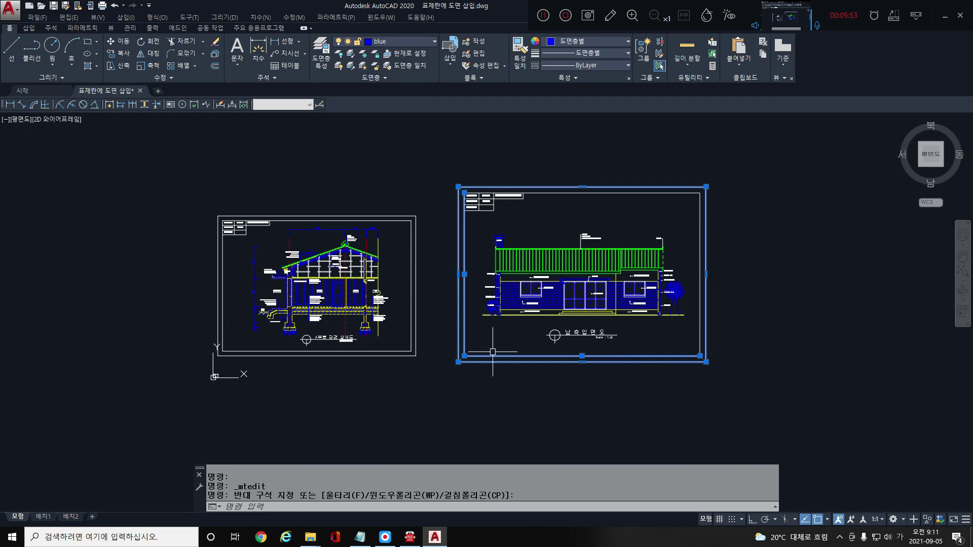
{"action": "left_click", "coordinate": [634, 393]}
{"action": "left_click", "coordinate": [537, 325]}
{"action": "key", "text": "Delete"}
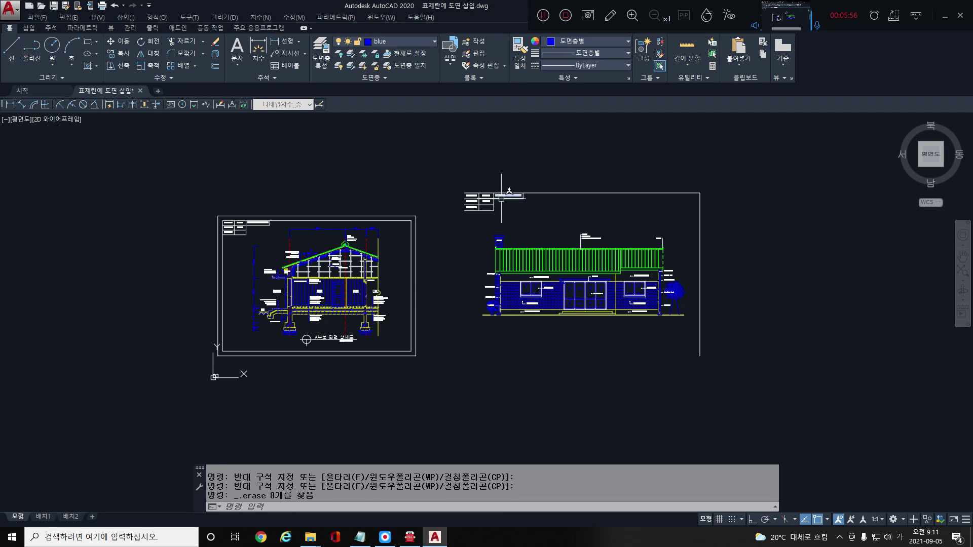
{"action": "left_click", "coordinate": [539, 209]}
{"action": "left_click", "coordinate": [509, 180]}
{"action": "key", "text": "Delete"}
{"action": "left_click", "coordinate": [759, 213]}
{"action": "left_click", "coordinate": [722, 203]}
{"action": "key", "text": "Delete"}
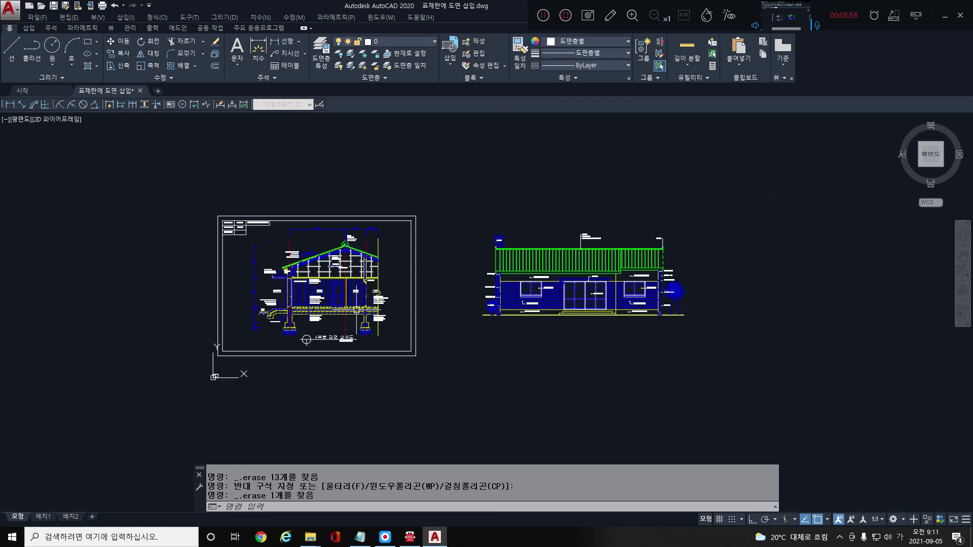
Erase the section drawing's outer border, lower and right inner border lines, and its title with the scale note and circle symbol.
{"action": "left_click", "coordinate": [445, 369]}
{"action": "left_click", "coordinate": [395, 335]}
{"action": "key", "text": "Delete"}
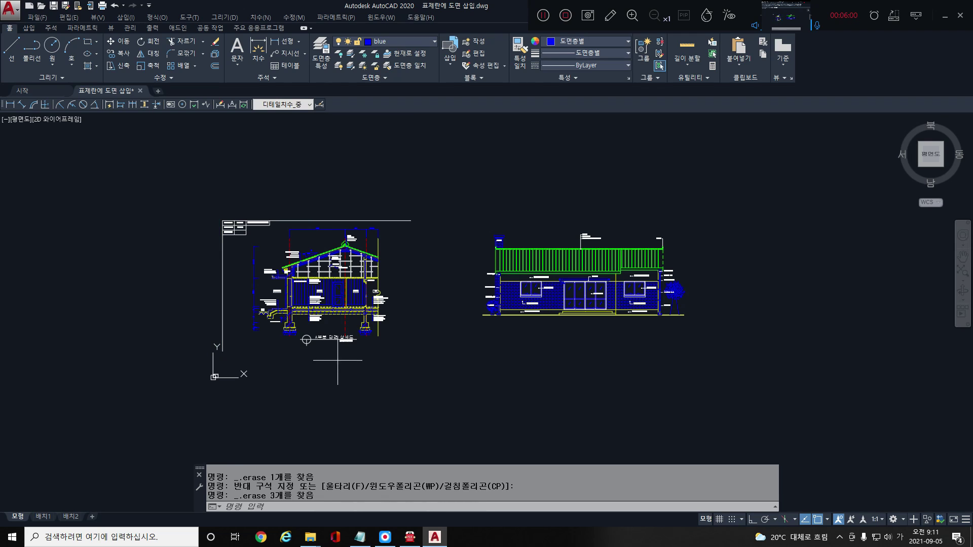
{"action": "left_click", "coordinate": [390, 361]}
{"action": "left_click", "coordinate": [292, 324]}
{"action": "key", "text": "Delete"}
{"action": "scroll", "coordinate": [376, 348], "scroll_direction": "up", "scroll_amount": 3}
{"action": "left_click", "coordinate": [400, 326]}
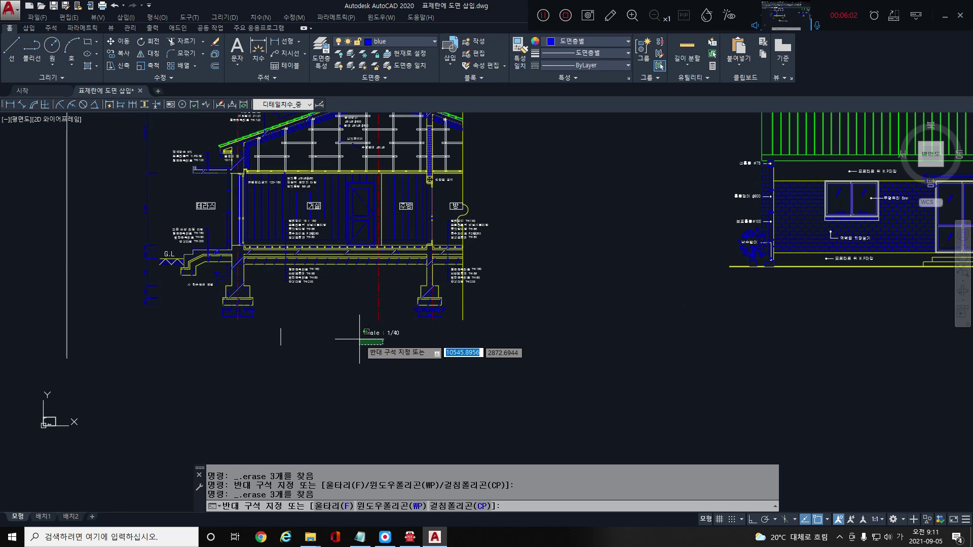
{"action": "left_click", "coordinate": [309, 347]}
{"action": "key", "text": "Delete"}
{"action": "left_click", "coordinate": [360, 350]}
{"action": "left_click", "coordinate": [276, 329]}
{"action": "key", "text": "Delete"}
{"action": "scroll", "coordinate": [358, 376], "scroll_direction": "down", "scroll_amount": 4}
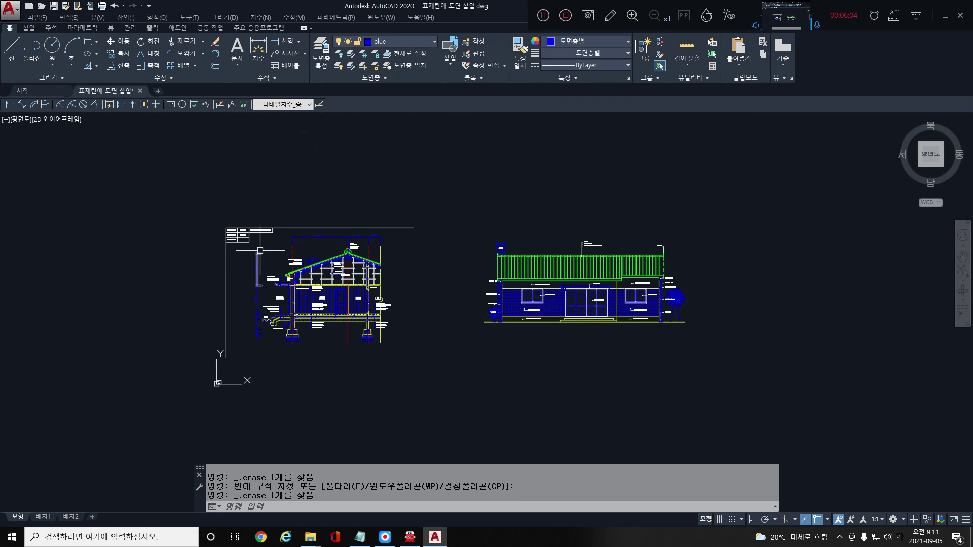
Erase the remaining inner border lines and title block table around the section drawing.
{"action": "left_click", "coordinate": [390, 336]}
{"action": "left_click", "coordinate": [160, 187]}
{"action": "key", "text": "Delete"}
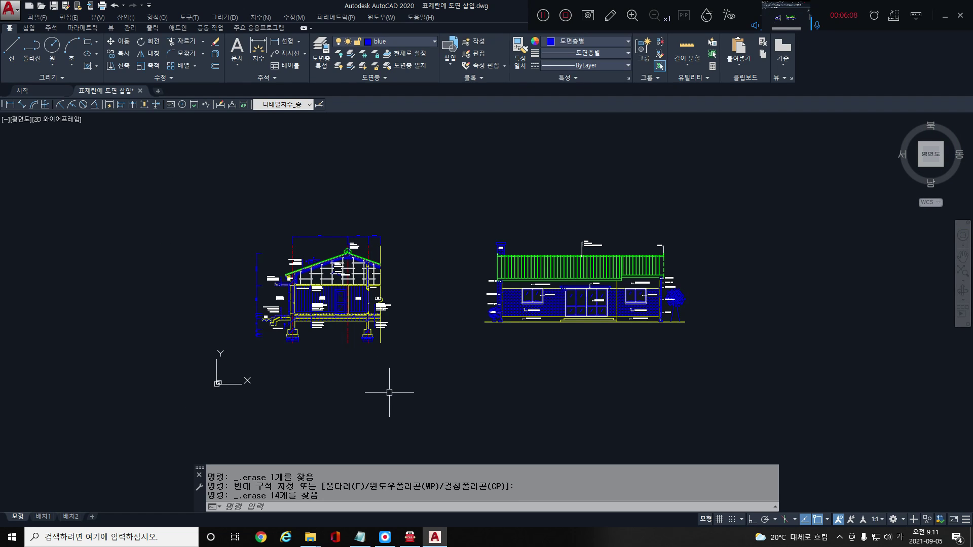
{"action": "scroll", "coordinate": [213, 385], "scroll_direction": "up", "scroll_amount": 10}
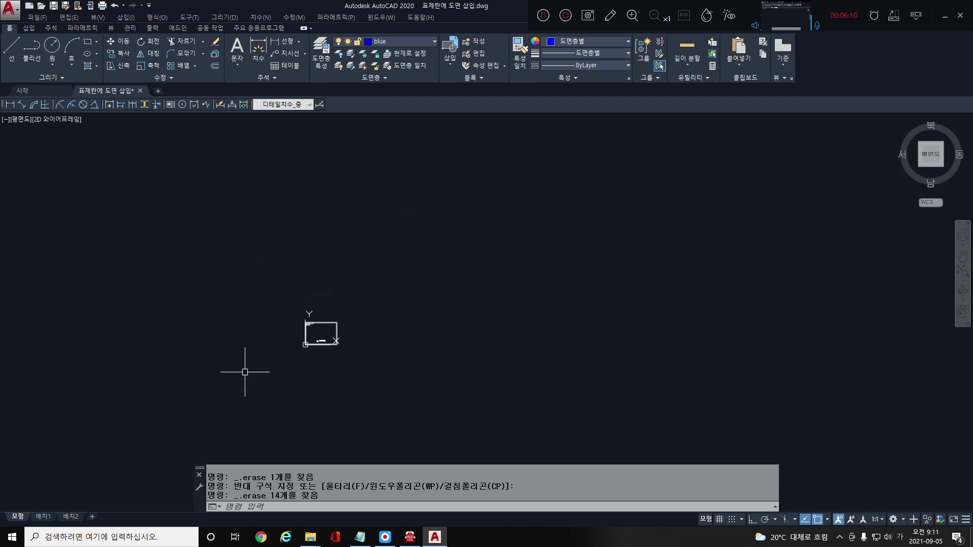
{"action": "scroll", "coordinate": [299, 329], "scroll_direction": "up", "scroll_amount": 2}
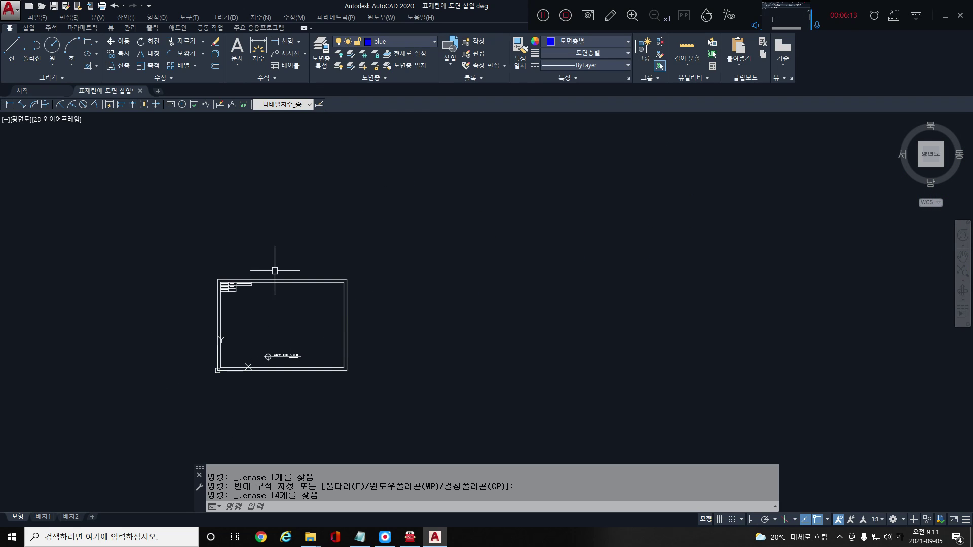
{"action": "scroll", "coordinate": [276, 273], "scroll_direction": "down", "scroll_amount": 6}
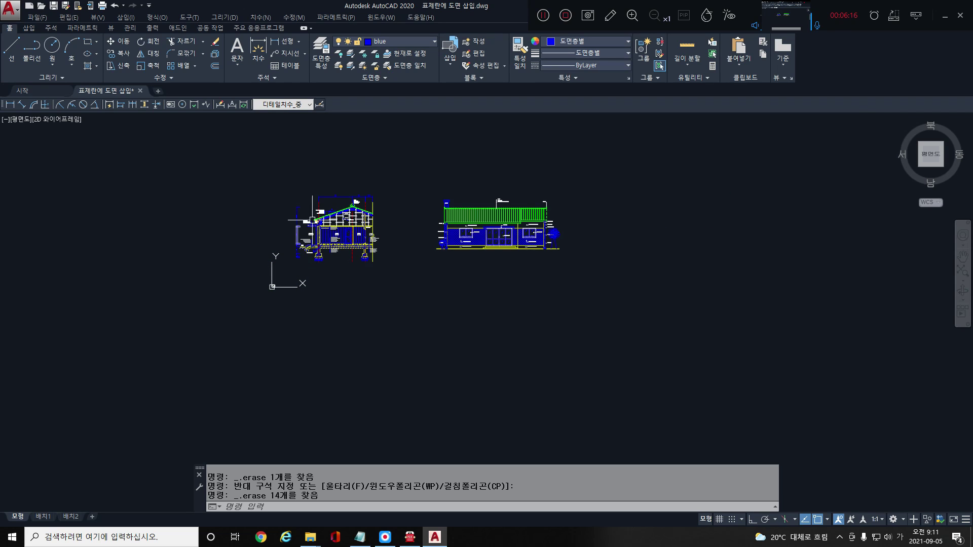
{"action": "scroll", "coordinate": [249, 297], "scroll_direction": "up", "scroll_amount": 4}
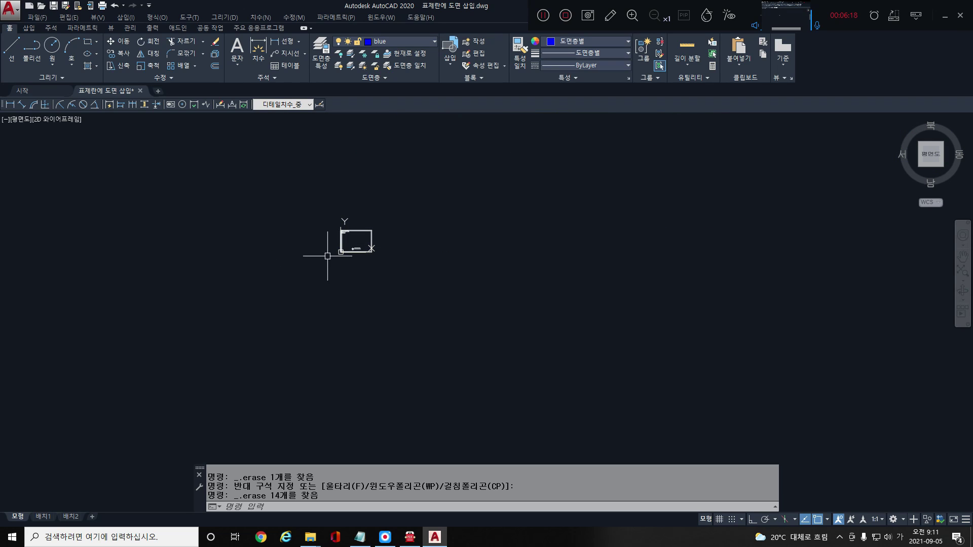
Move the section and elevation drawings together straight up, well clear of the small title block frame at the origin.
{"action": "scroll", "coordinate": [379, 313], "scroll_direction": "down", "scroll_amount": 3}
{"action": "scroll", "coordinate": [418, 305], "scroll_direction": "down", "scroll_amount": 2}
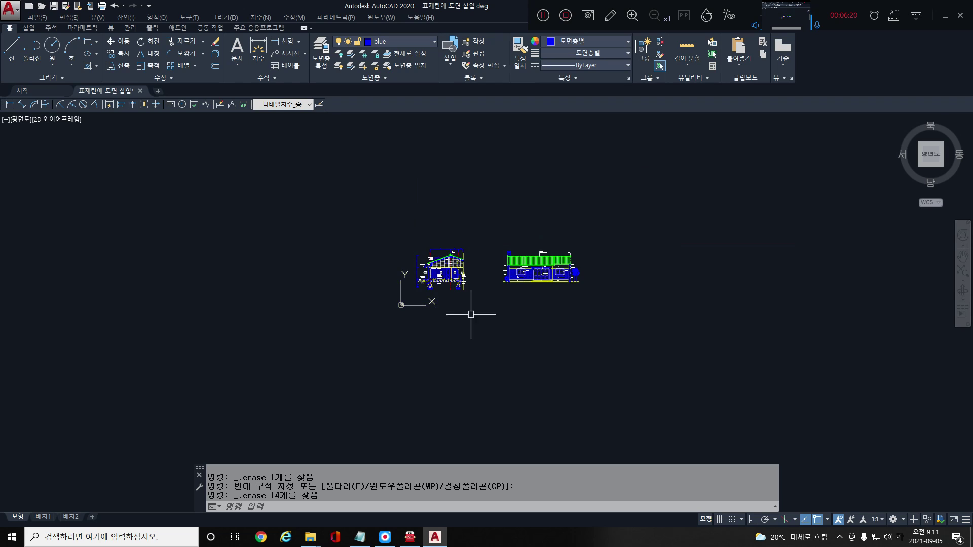
{"action": "middle_click_drag", "start_coordinate": [467, 311], "coordinate": [421, 390]}
{"action": "left_click", "coordinate": [436, 394]}
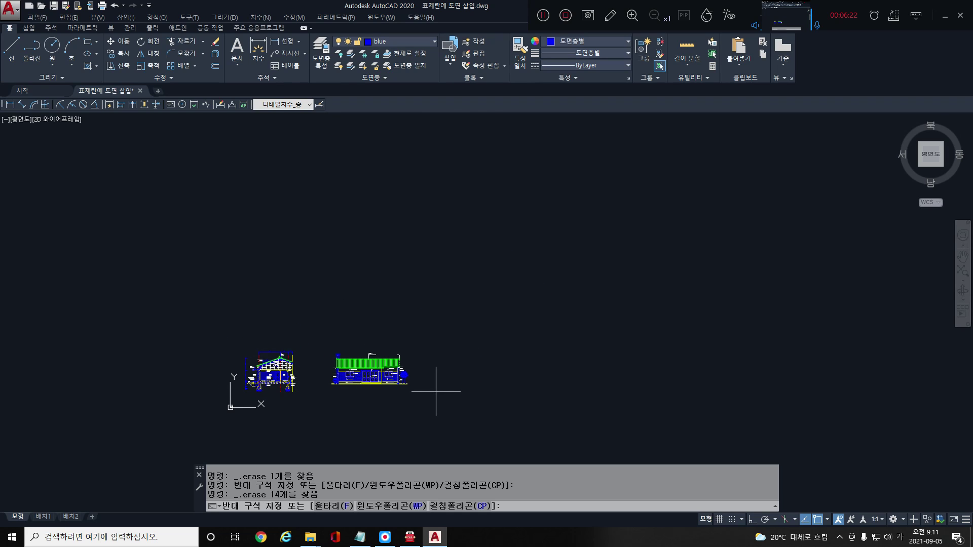
{"action": "left_click", "coordinate": [185, 295]}
{"action": "left_click", "coordinate": [342, 393]}
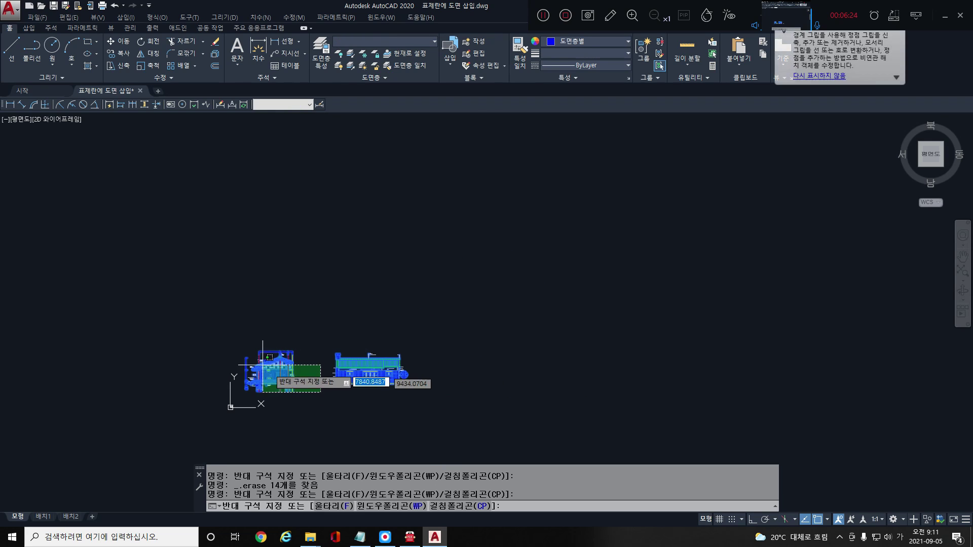
{"action": "left_click", "coordinate": [190, 302]}
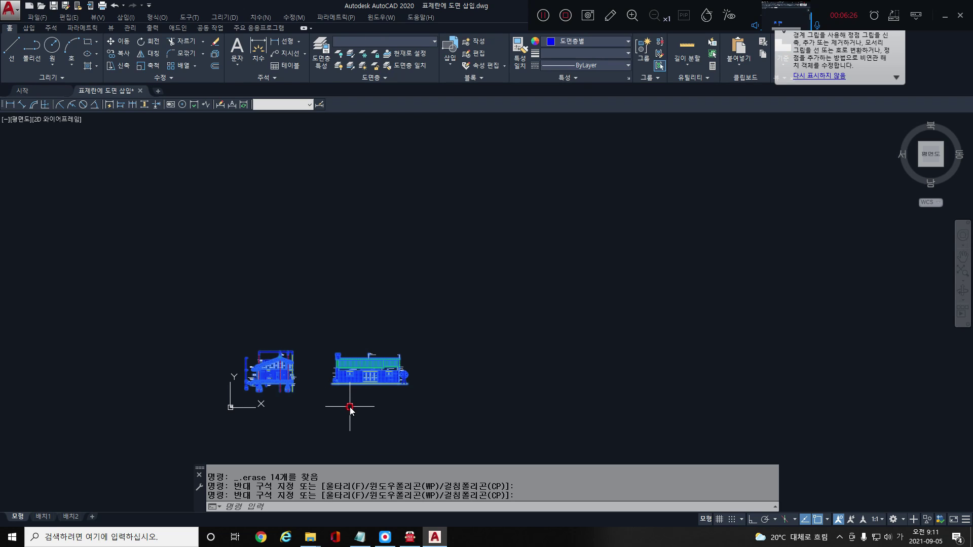
{"action": "type", "text": "ㅡ"}
{"action": "key", "text": "Return"}
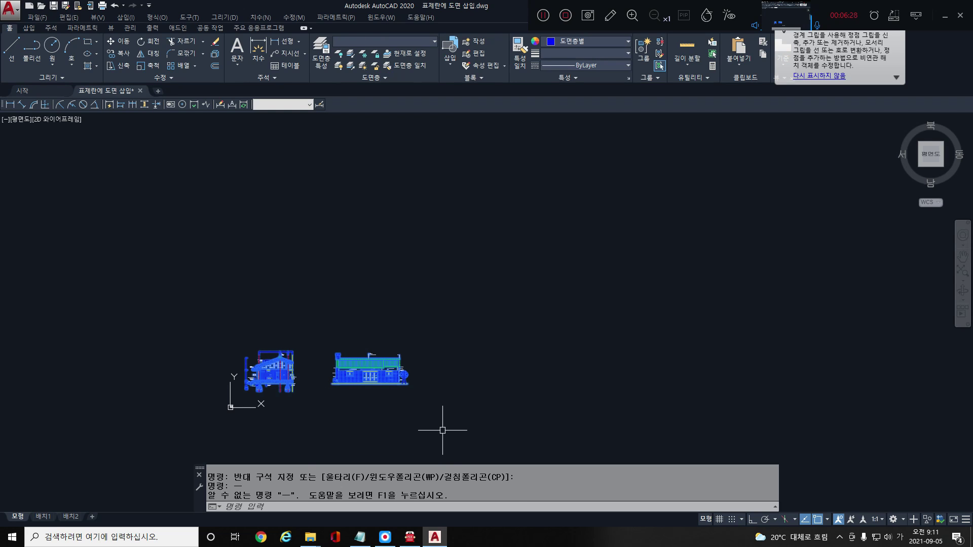
{"action": "type", "text": "m"}
{"action": "key", "text": "Return"}
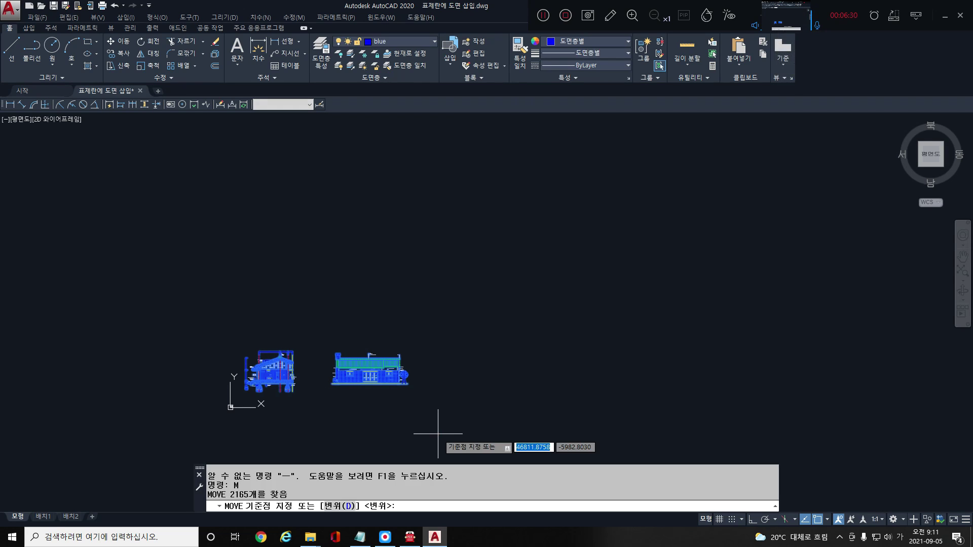
{"action": "left_click", "coordinate": [438, 434]}
{"action": "left_click", "coordinate": [438, 275]}
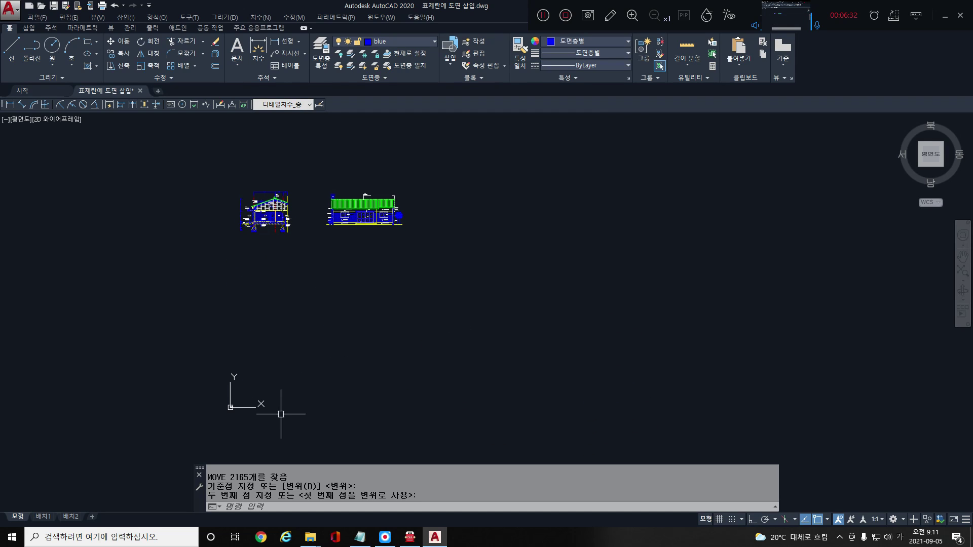
Copy the small title block frame with its table and drawing title to an empty spot left of the original.
{"action": "scroll", "coordinate": [281, 415], "scroll_direction": "up", "scroll_amount": 4}
{"action": "middle_click_drag", "start_coordinate": [281, 415], "coordinate": [718, 317]}
{"action": "scroll", "coordinate": [632, 308], "scroll_direction": "up", "scroll_amount": 4}
{"action": "scroll", "coordinate": [552, 288], "scroll_direction": "up", "scroll_amount": 4}
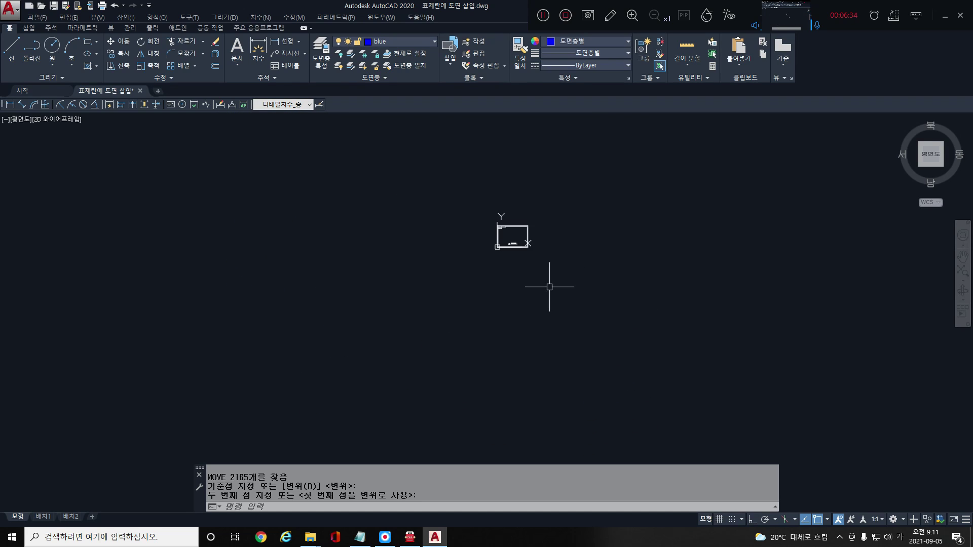
{"action": "scroll", "coordinate": [550, 287], "scroll_direction": "up", "scroll_amount": 2}
{"action": "middle_click_drag", "start_coordinate": [550, 287], "coordinate": [374, 445]}
{"action": "left_click", "coordinate": [403, 408]}
{"action": "left_click", "coordinate": [223, 282]}
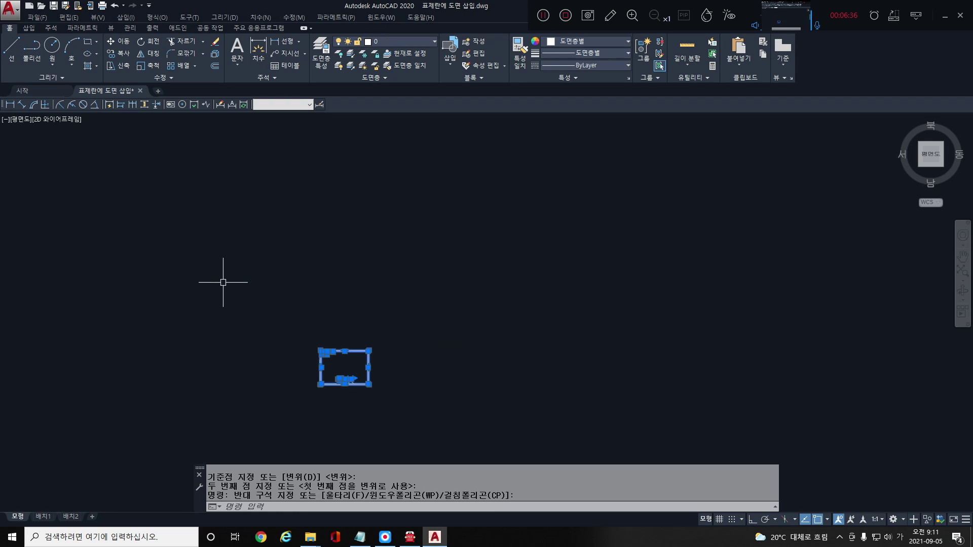
{"action": "type", "text": "ㅊㅊ"}
{"action": "key", "text": "Return"}
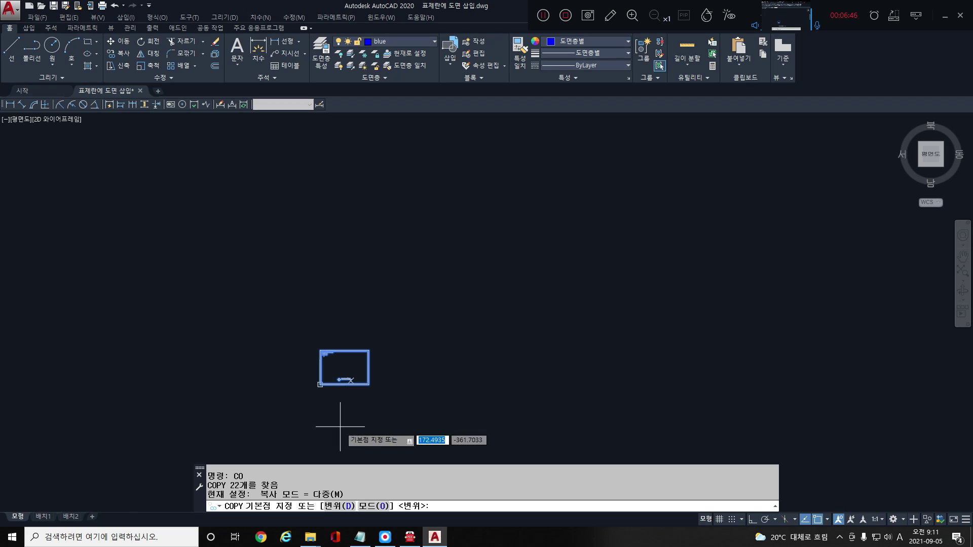
{"action": "left_click", "coordinate": [363, 430]}
{"action": "left_click", "coordinate": [233, 429]}
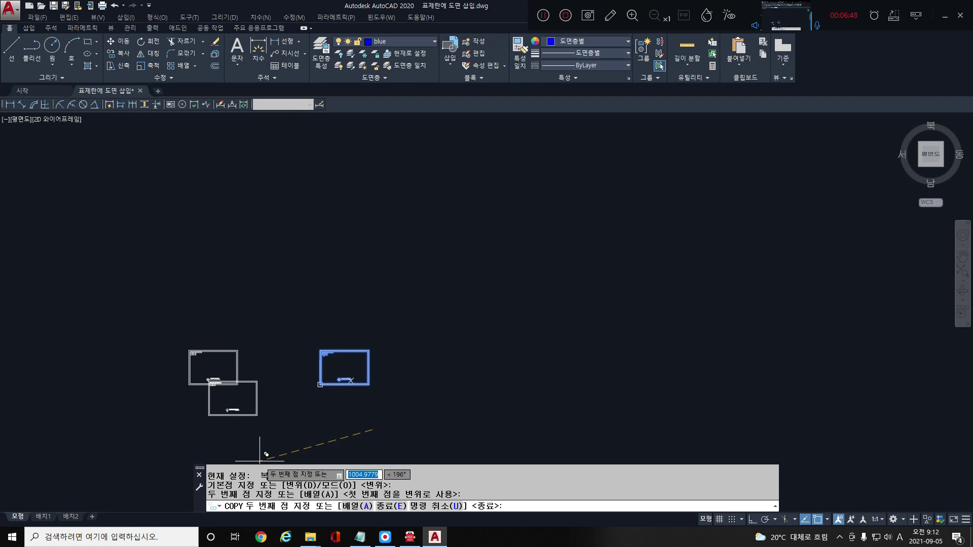
{"action": "key", "text": "Escape"}
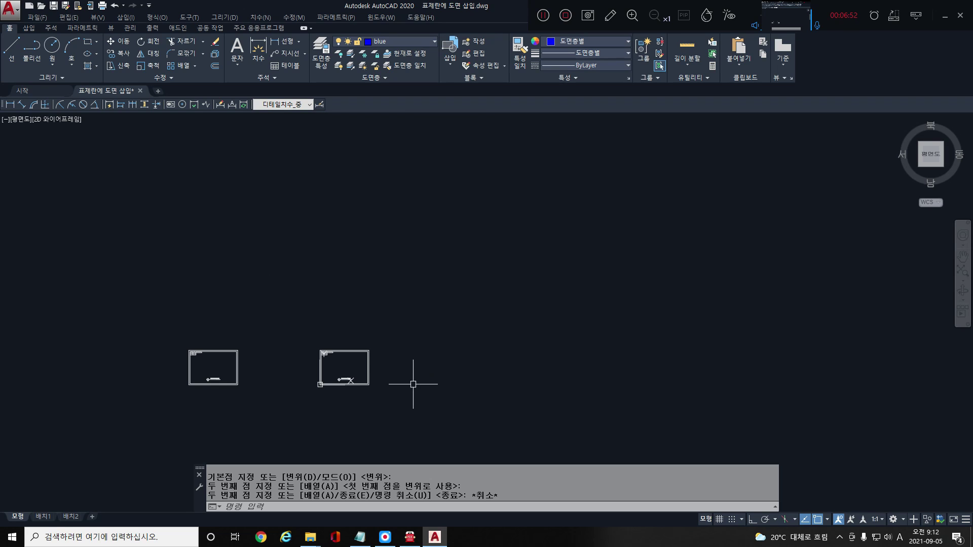
Scale the original title block frame at the origin by a factor of 40 about its lower-left corner.
{"action": "scroll", "coordinate": [436, 385], "scroll_direction": "down", "scroll_amount": 4}
{"action": "scroll", "coordinate": [432, 393], "scroll_direction": "up", "scroll_amount": 4}
{"action": "left_click", "coordinate": [344, 376]}
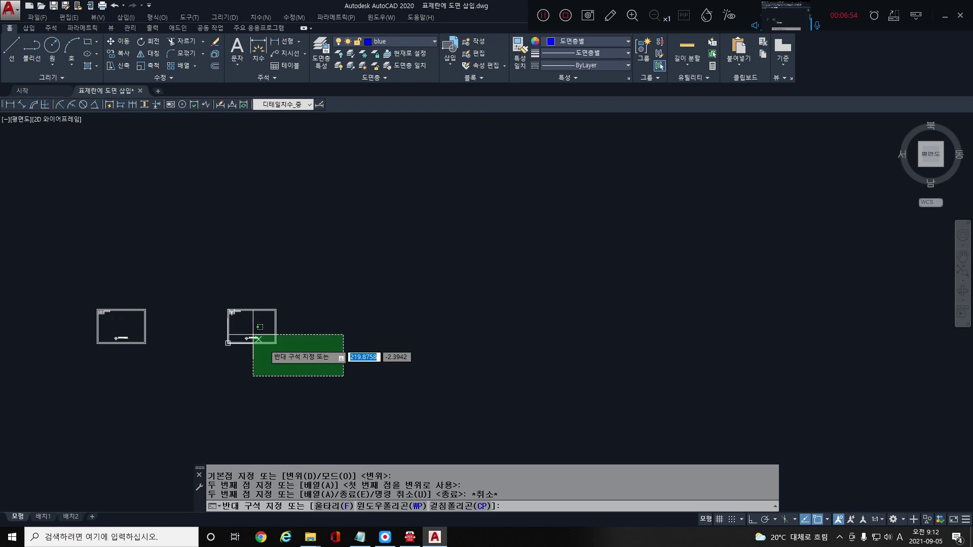
{"action": "left_click", "coordinate": [253, 334]}
{"action": "type", "text": "s"}
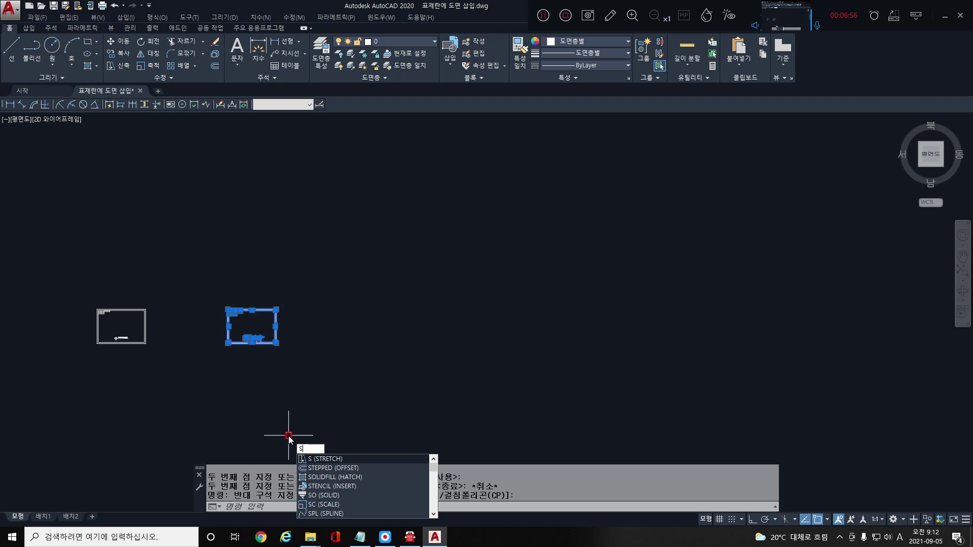
{"action": "type", "text": "c"}
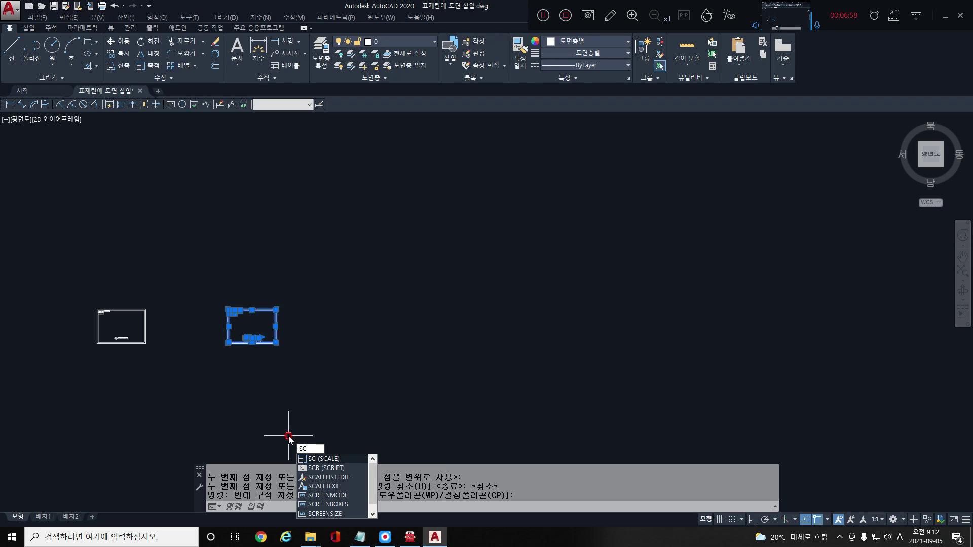
{"action": "key", "text": "Return"}
{"action": "scroll", "coordinate": [224, 351], "scroll_direction": "up", "scroll_amount": 2}
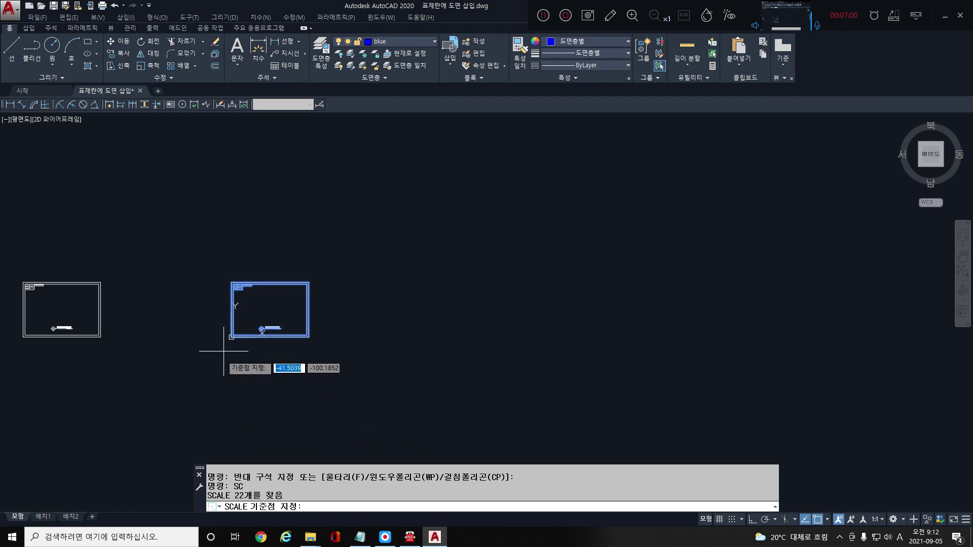
{"action": "scroll", "coordinate": [223, 351], "scroll_direction": "up", "scroll_amount": 7}
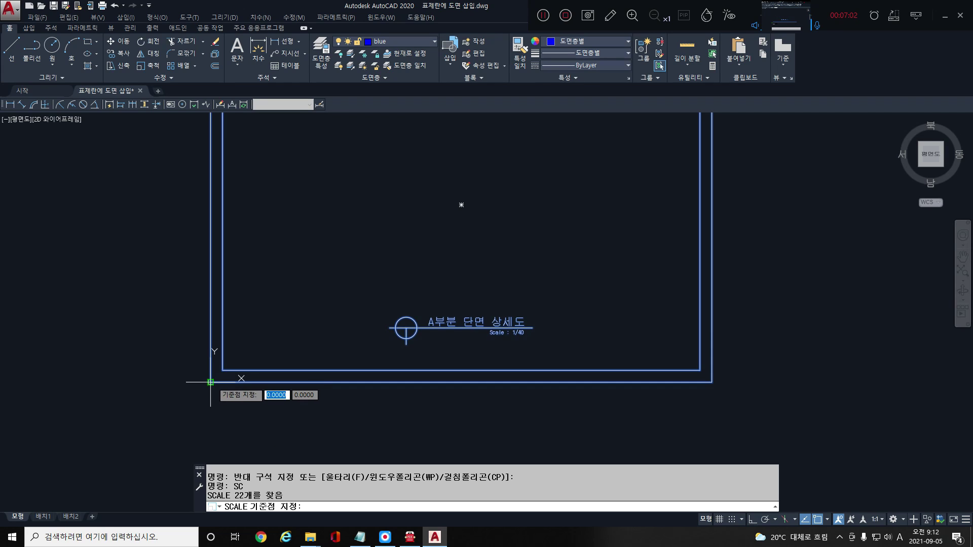
{"action": "left_click", "coordinate": [210, 382]}
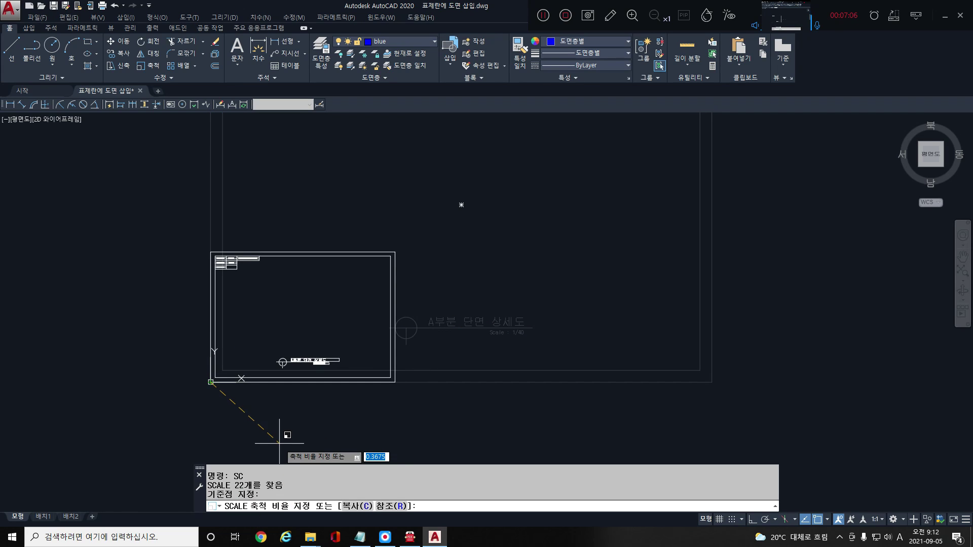
{"action": "key", "text": "Return"}
Move the enlarged title block frame up so that it surrounds the section drawing.
{"action": "scroll", "coordinate": [274, 442], "scroll_direction": "down", "scroll_amount": 10}
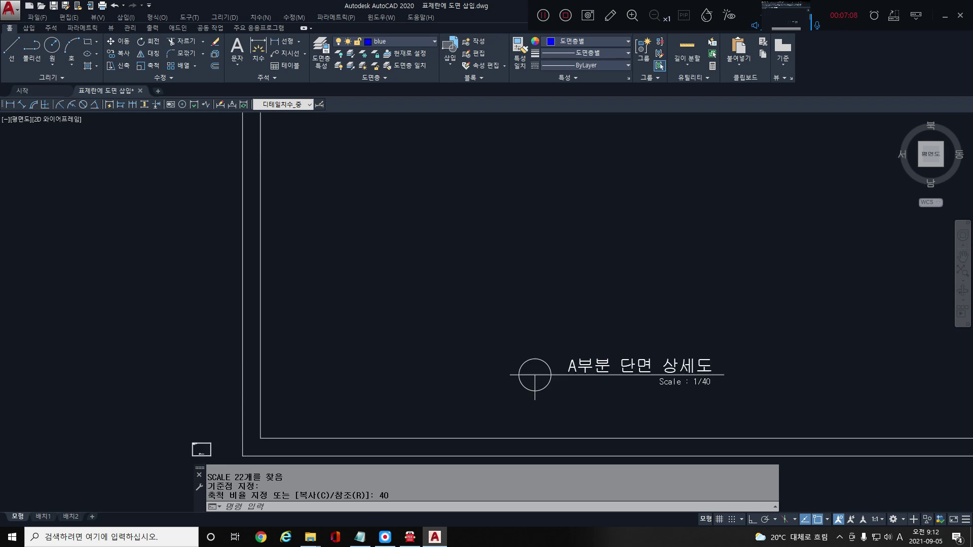
{"action": "scroll", "coordinate": [322, 325], "scroll_direction": "up", "scroll_amount": 4}
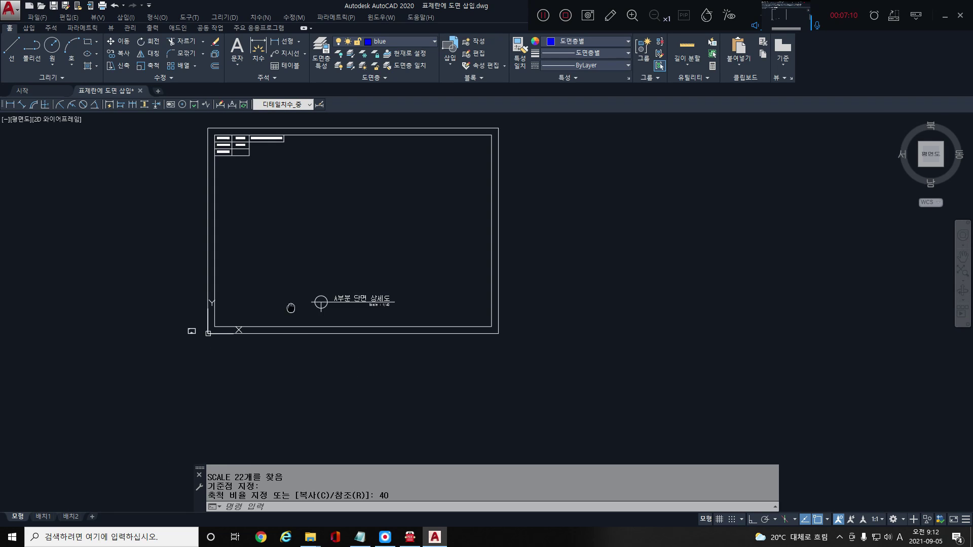
{"action": "middle_click_drag", "start_coordinate": [291, 304], "coordinate": [304, 357]}
{"action": "left_click", "coordinate": [658, 433]}
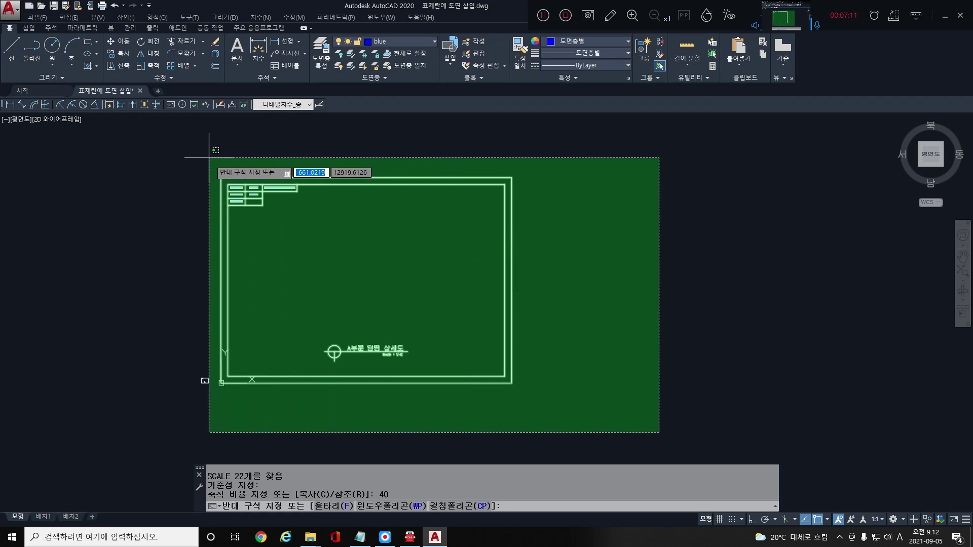
{"action": "left_click", "coordinate": [224, 164]}
{"action": "type", "text": "m"}
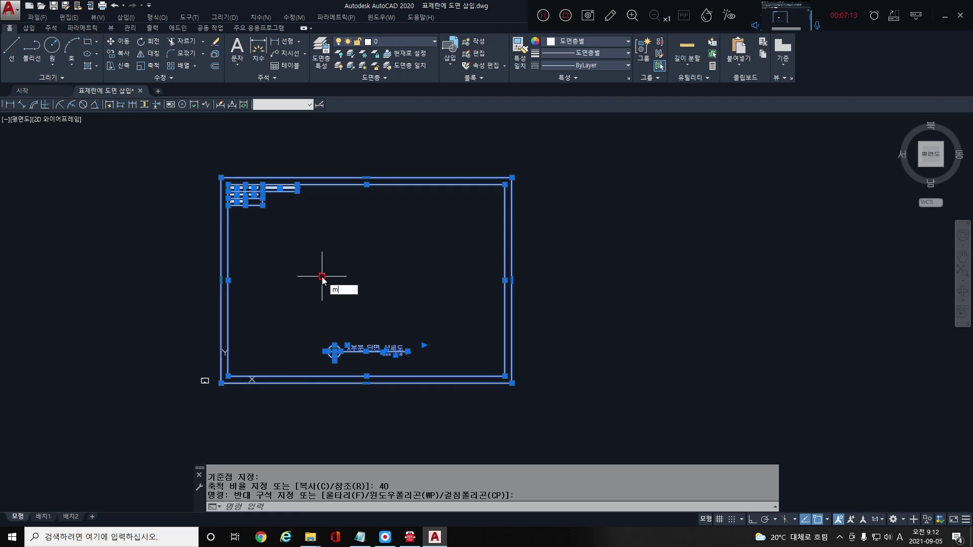
{"action": "key", "text": "Return"}
{"action": "left_click", "coordinate": [602, 383]}
{"action": "scroll", "coordinate": [591, 372], "scroll_direction": "down", "scroll_amount": 5}
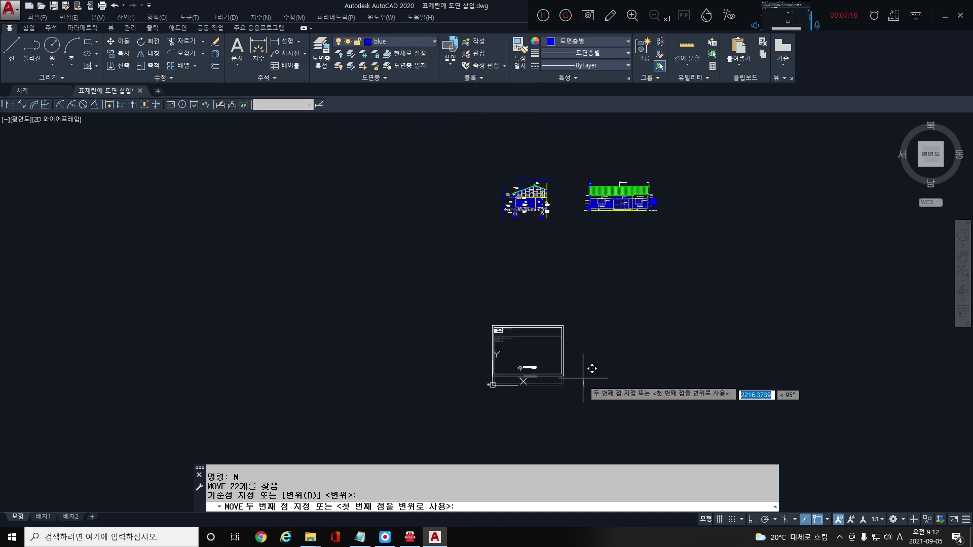
{"action": "scroll", "coordinate": [586, 245], "scroll_direction": "up", "scroll_amount": 3}
{"action": "middle_click_drag", "start_coordinate": [567, 318], "coordinate": [618, 396]}
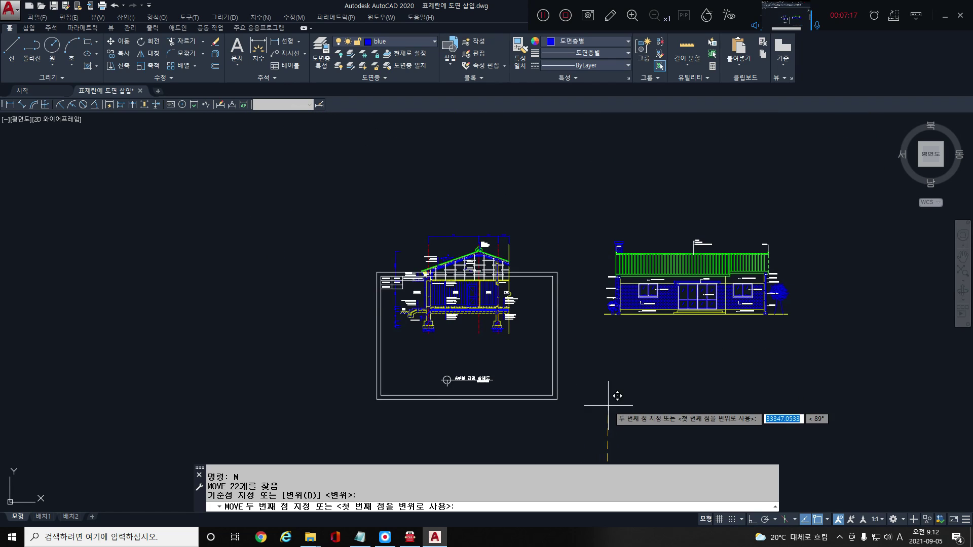
{"action": "left_click", "coordinate": [597, 350]}
Scale the small copied title block frame by a factor of 50 about its lower-left corner.
{"action": "scroll", "coordinate": [441, 391], "scroll_direction": "up", "scroll_amount": 2}
{"action": "scroll", "coordinate": [448, 350], "scroll_direction": "up", "scroll_amount": 4}
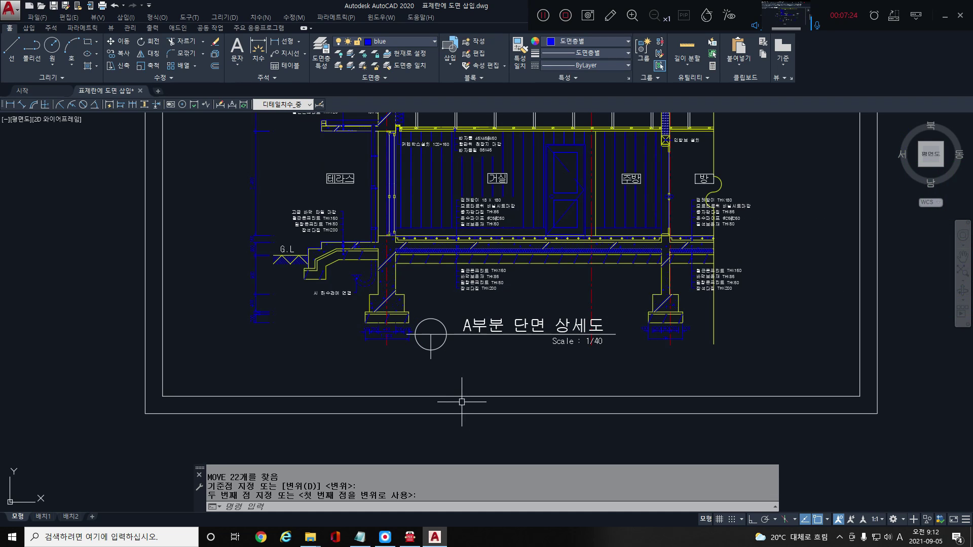
{"action": "scroll", "coordinate": [519, 375], "scroll_direction": "down", "scroll_amount": 4}
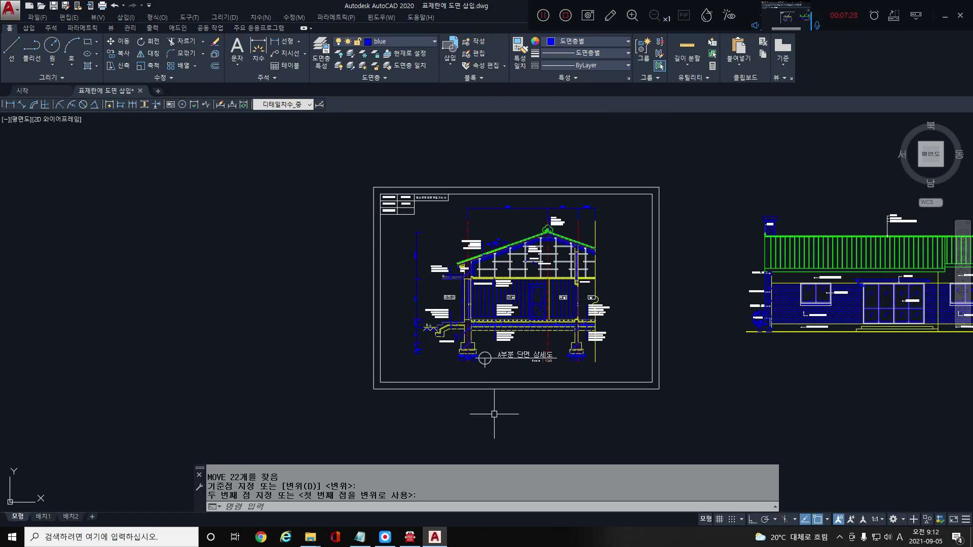
{"action": "scroll", "coordinate": [498, 414], "scroll_direction": "down", "scroll_amount": 6}
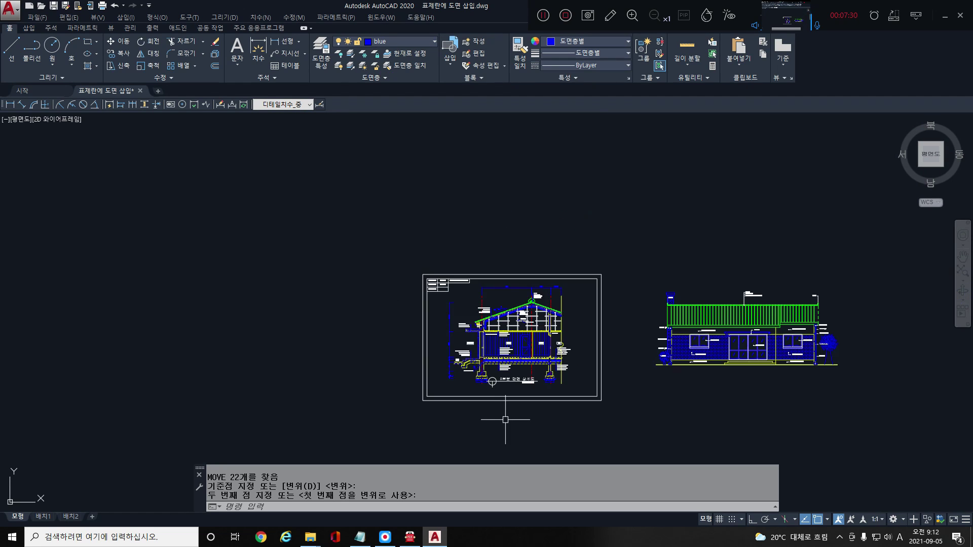
{"action": "scroll", "coordinate": [293, 374], "scroll_direction": "down", "scroll_amount": 3}
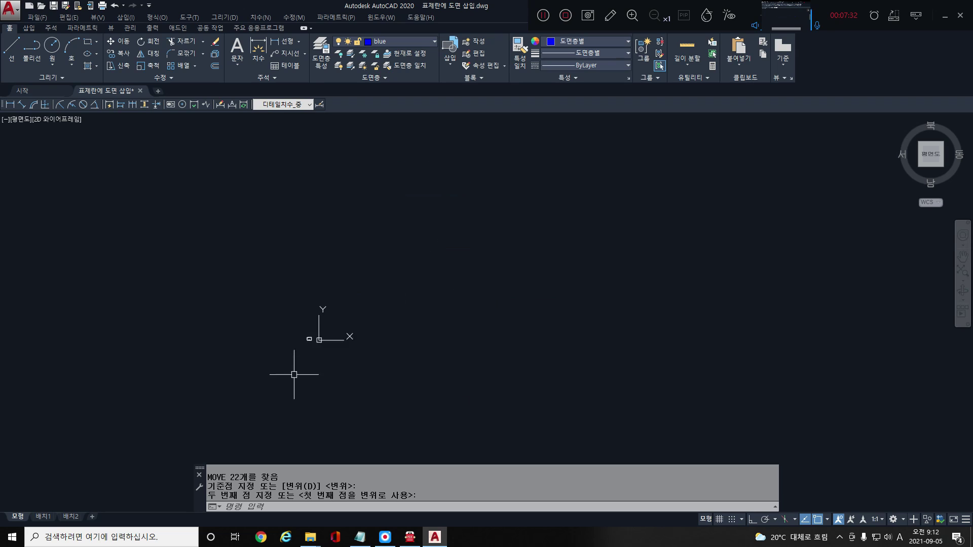
{"action": "scroll", "coordinate": [380, 369], "scroll_direction": "up", "scroll_amount": 3}
{"action": "left_click", "coordinate": [380, 368]}
{"action": "left_click", "coordinate": [175, 253]}
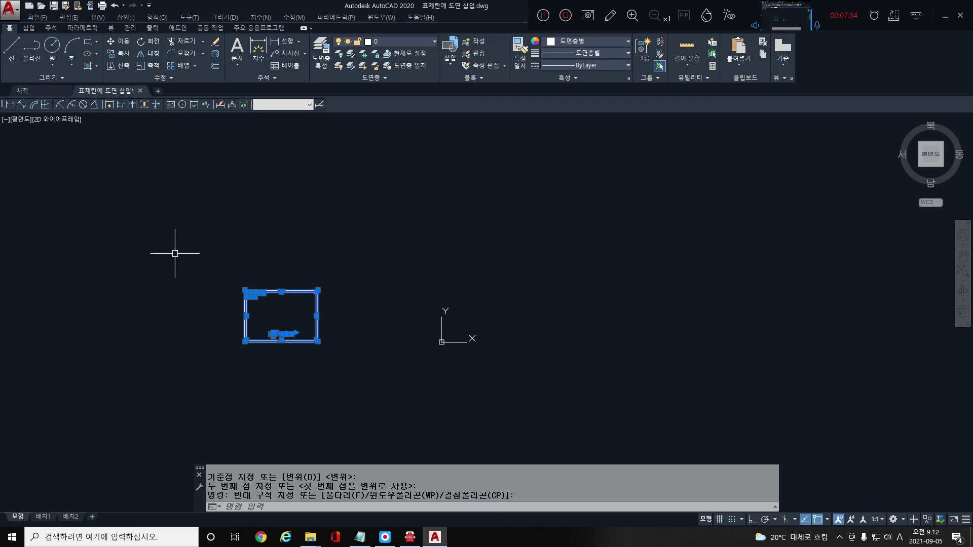
{"action": "type", "text": "SC"}
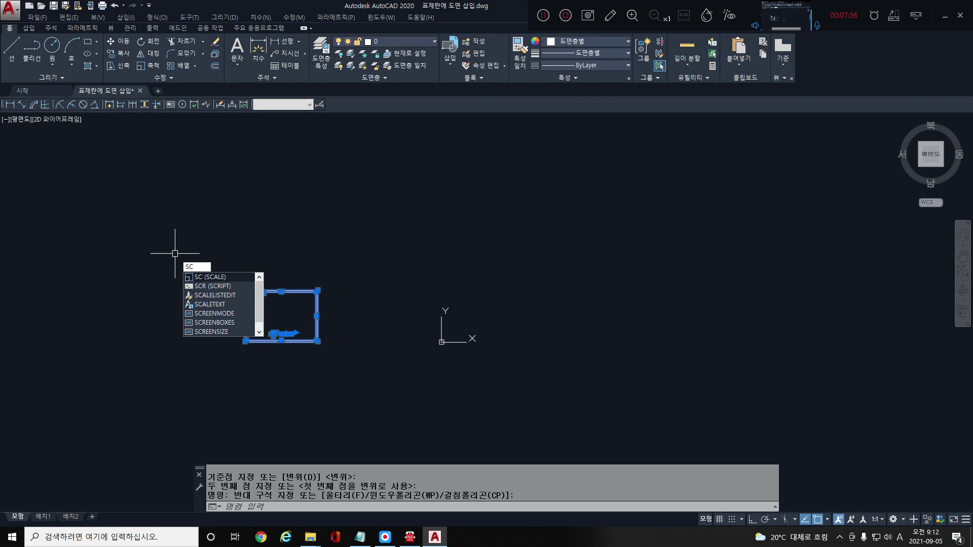
{"action": "key", "text": "Return"}
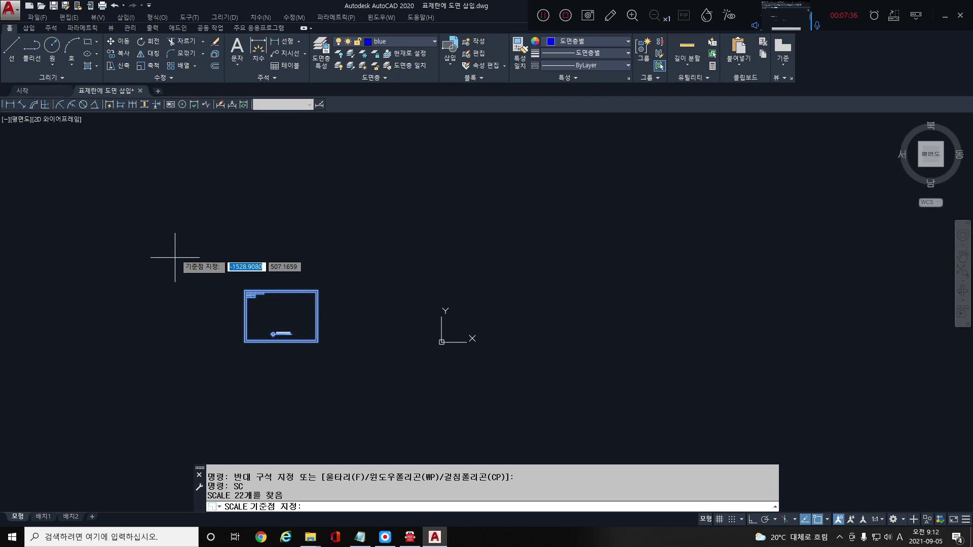
{"action": "left_click", "coordinate": [245, 342]}
{"action": "type", "text": "5"}
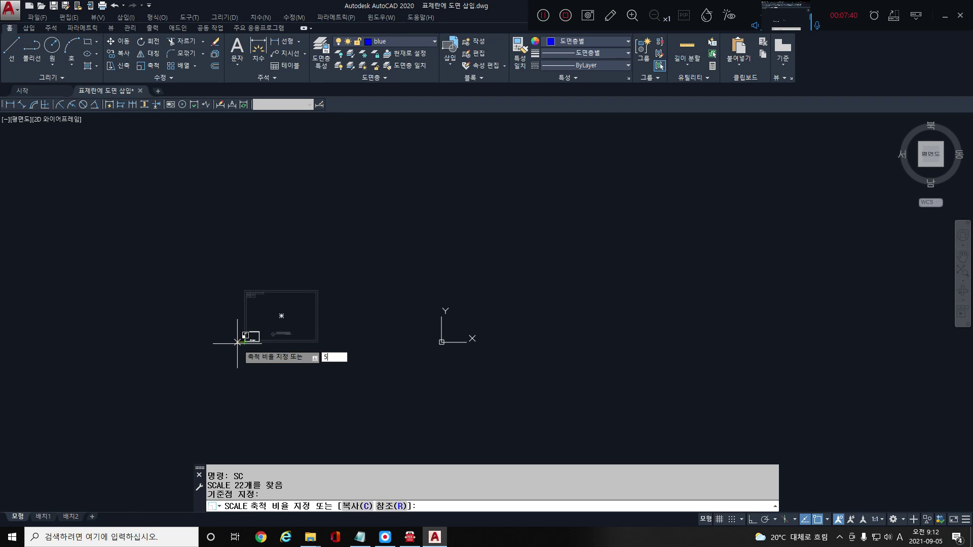
{"action": "key", "text": "Return"}
Move the enlarged copied title block frame up so that it surrounds the elevation drawing.
{"action": "scroll", "coordinate": [238, 342], "scroll_direction": "down", "scroll_amount": 5}
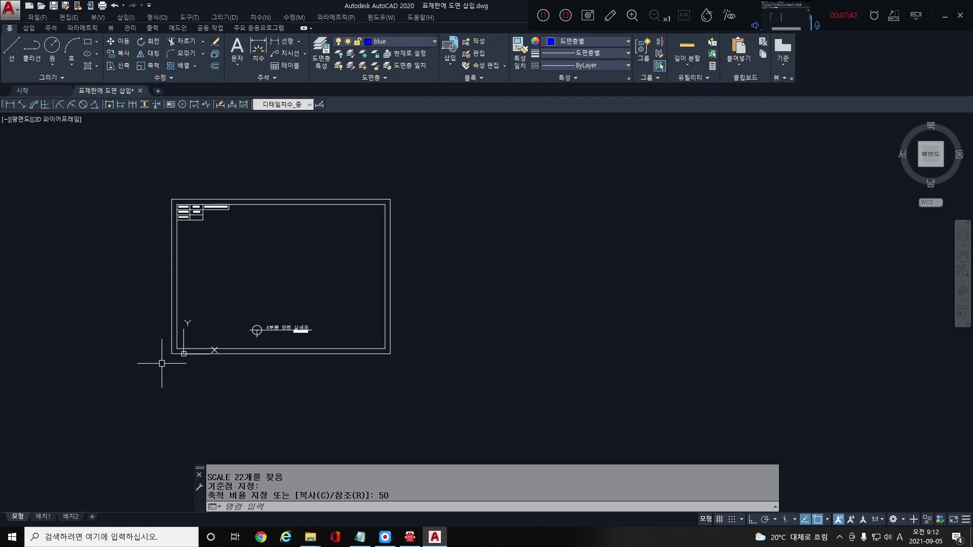
{"action": "left_click", "coordinate": [301, 412]}
{"action": "left_click", "coordinate": [137, 277]}
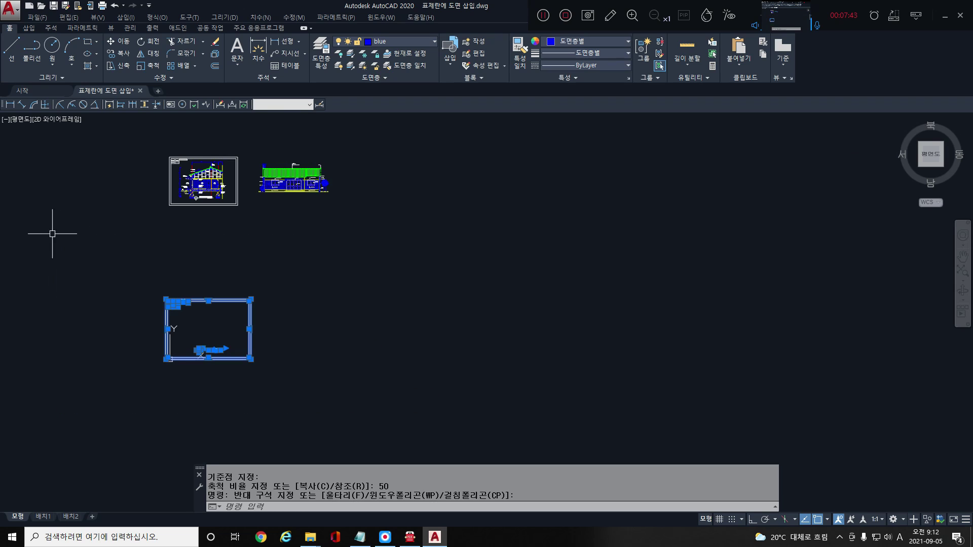
{"action": "type", "text": "m"}
{"action": "key", "text": "Return"}
{"action": "left_click", "coordinate": [215, 426]}
{"action": "scroll", "coordinate": [327, 458], "scroll_direction": "up", "scroll_amount": 2}
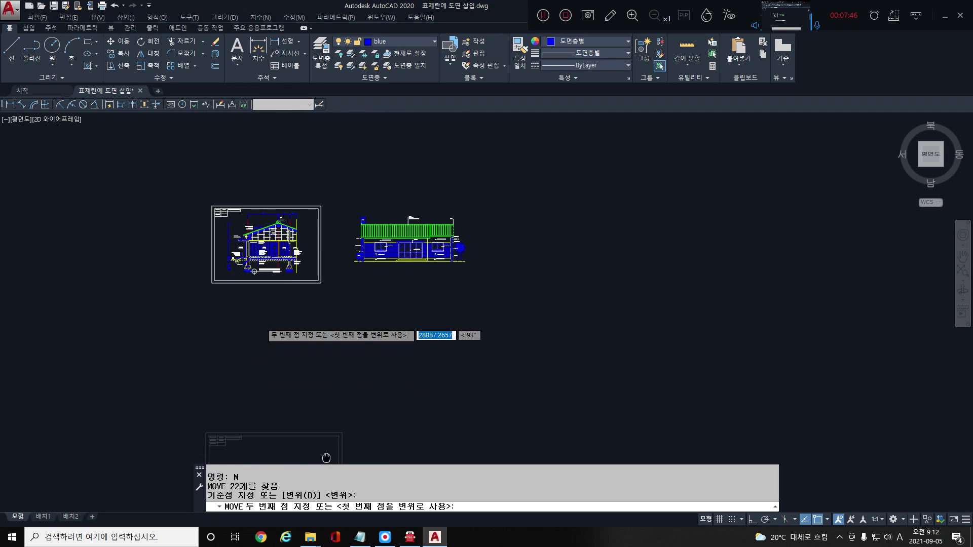
{"action": "middle_click_drag", "start_coordinate": [327, 458], "coordinate": [334, 474]}
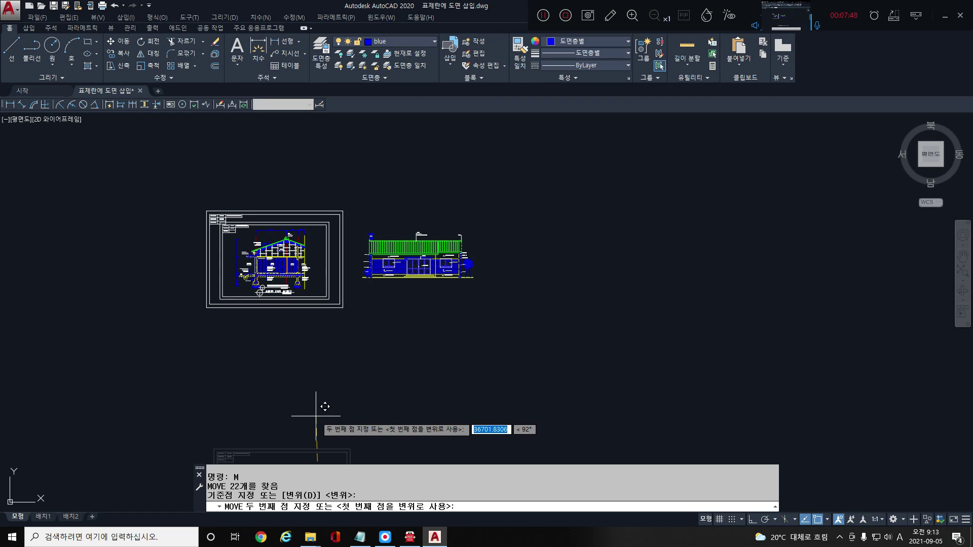
{"action": "left_click", "coordinate": [457, 414]}
Change the drawing title under the elevation to "남 측 입 면 도".
{"action": "scroll", "coordinate": [456, 411], "scroll_direction": "up", "scroll_amount": 6}
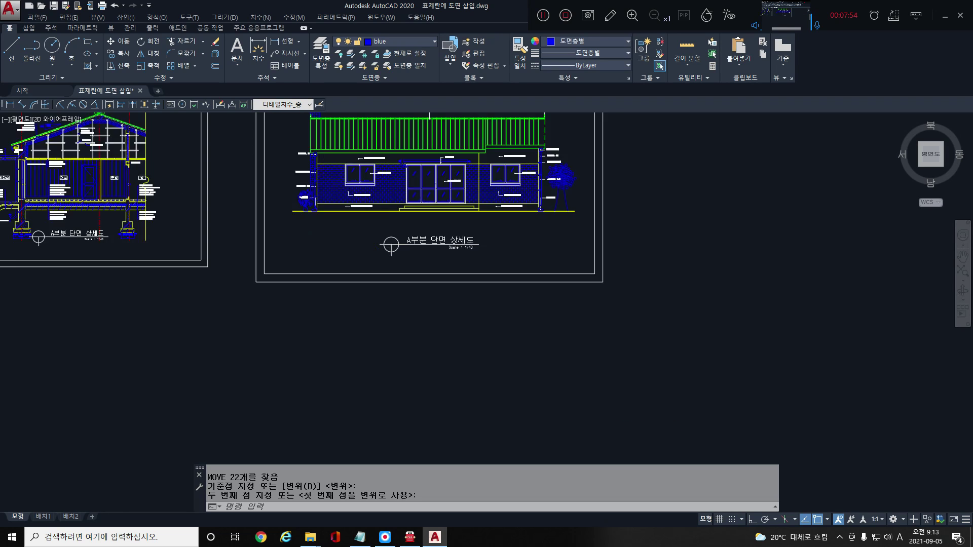
{"action": "scroll", "coordinate": [429, 435], "scroll_direction": "down", "scroll_amount": 3}
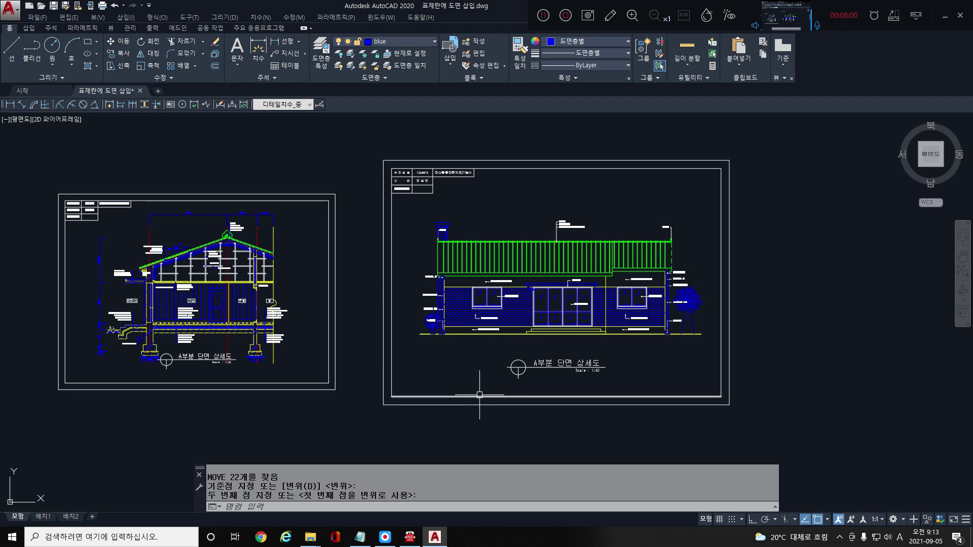
{"action": "double_click", "coordinate": [539, 360]}
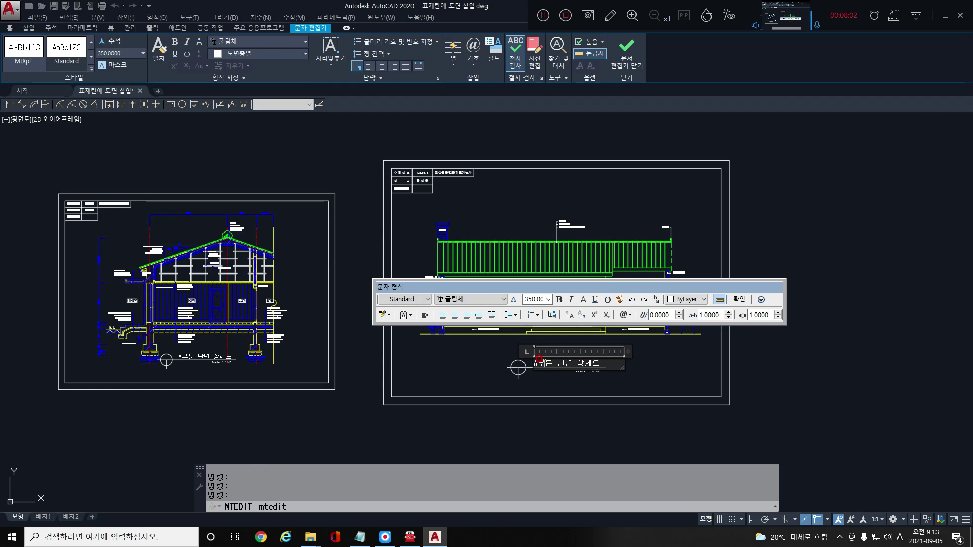
{"action": "type", "text": "S"}
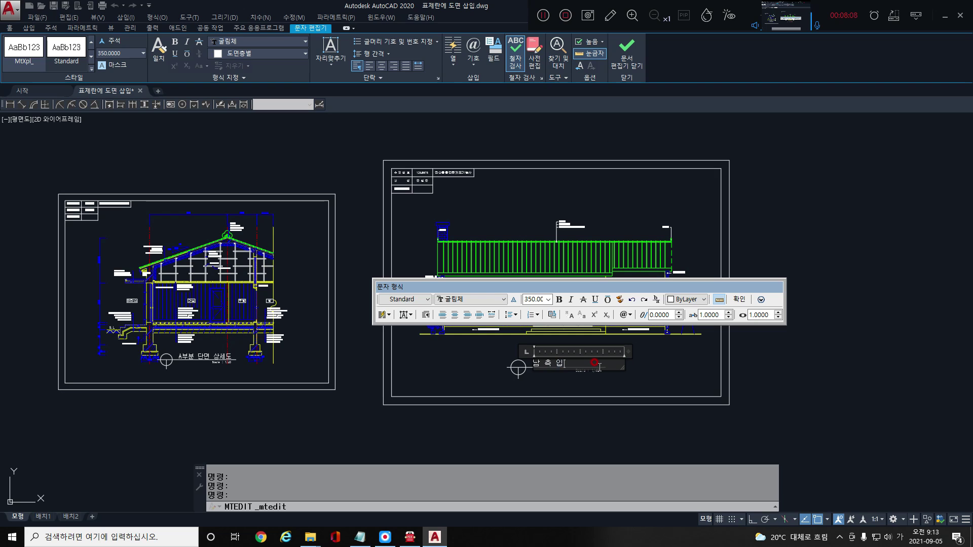
{"action": "left_click", "coordinate": [655, 373]}
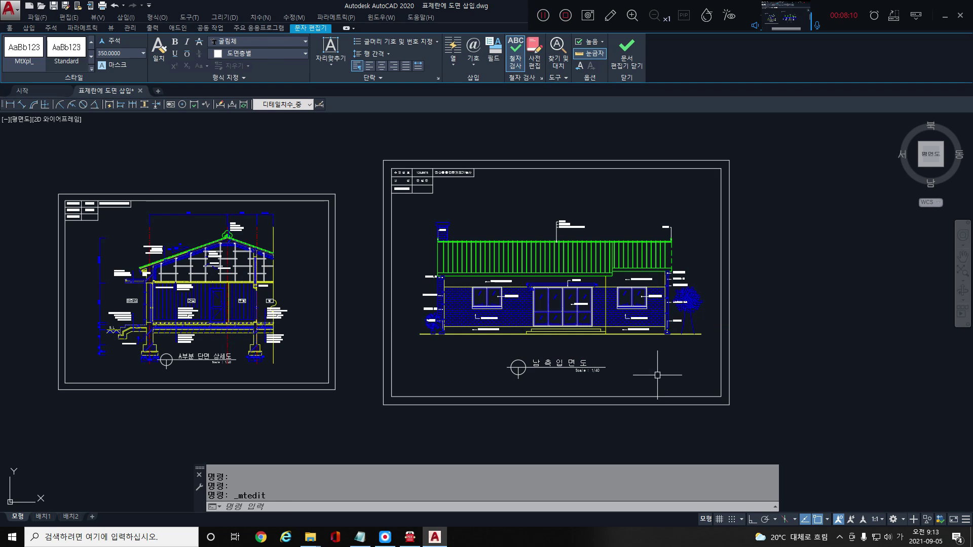
Move both framed drawings together down next to the origin.
{"action": "scroll", "coordinate": [634, 338], "scroll_direction": "down", "scroll_amount": 4}
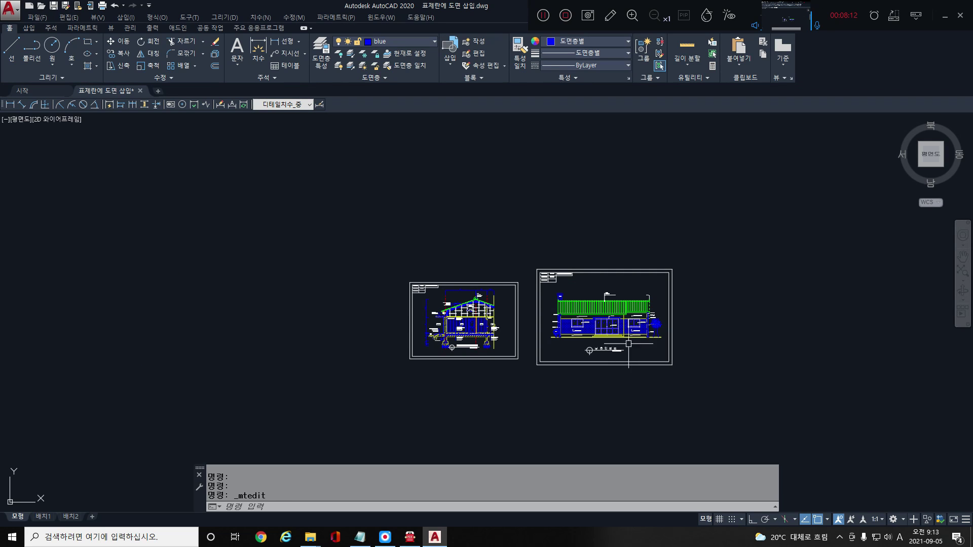
{"action": "left_click", "coordinate": [721, 407]}
{"action": "left_click", "coordinate": [409, 261]}
{"action": "type", "text": "M"}
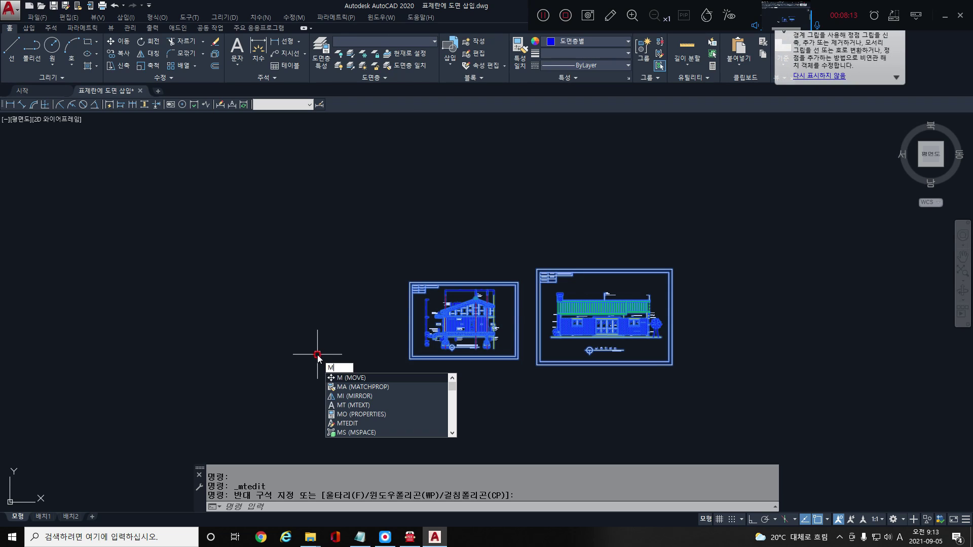
{"action": "key", "text": "Return"}
{"action": "scroll", "coordinate": [334, 350], "scroll_direction": "down", "scroll_amount": 2}
{"action": "left_click", "coordinate": [330, 342]}
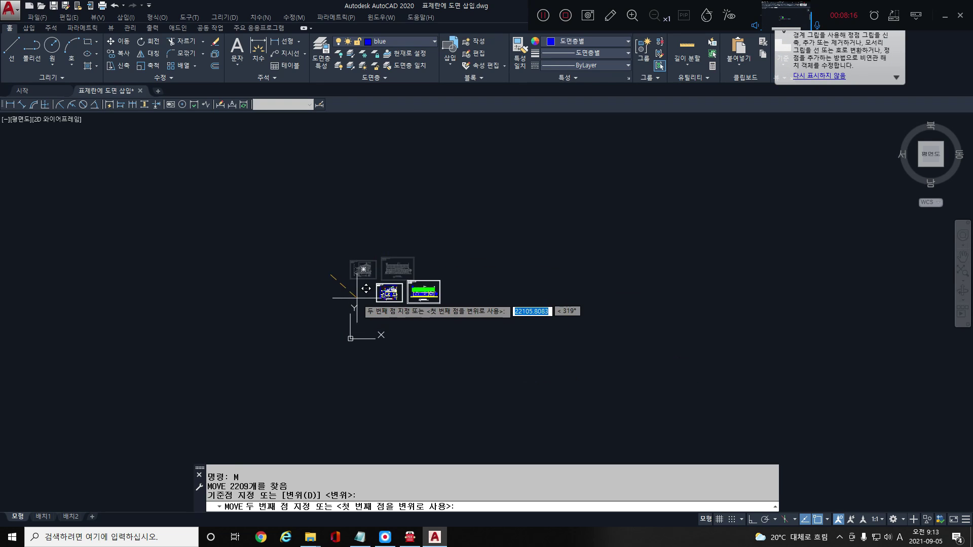
{"action": "scroll", "coordinate": [309, 345], "scroll_direction": "up", "scroll_amount": 2}
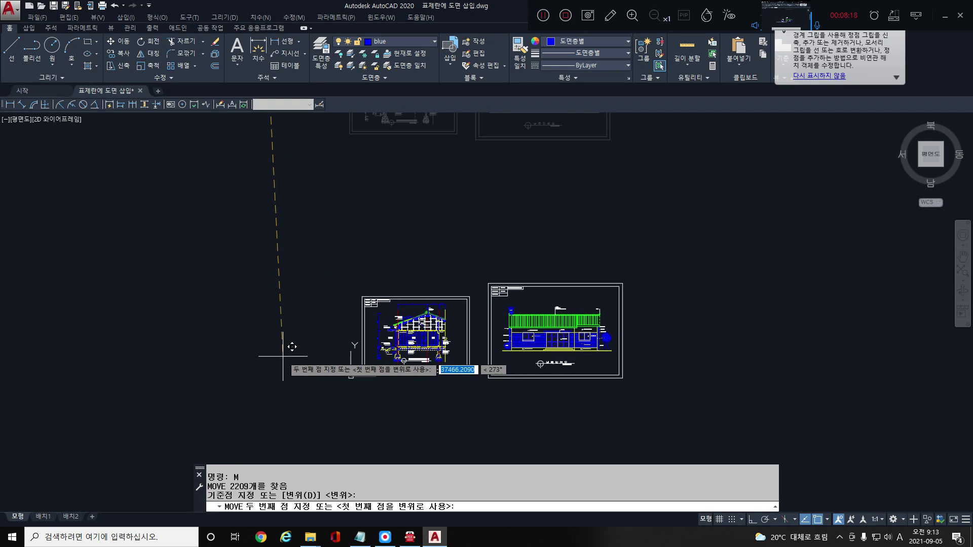
{"action": "left_click", "coordinate": [372, 357]}
Move the section drawing's title with its circle, lines and scale text slightly down and right, below the footings.
{"action": "scroll", "coordinate": [448, 368], "scroll_direction": "up", "scroll_amount": 4}
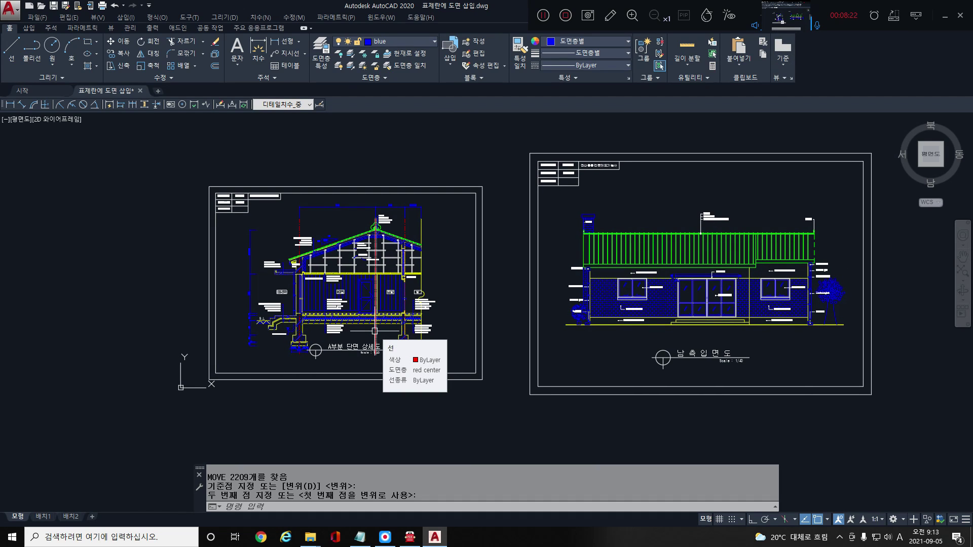
{"action": "scroll", "coordinate": [355, 357], "scroll_direction": "up", "scroll_amount": 6}
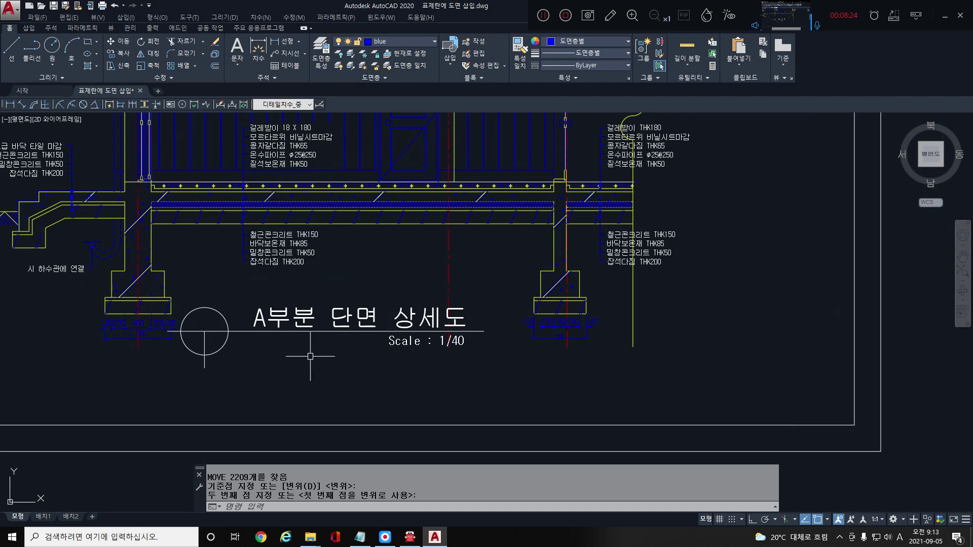
{"action": "middle_click_drag", "start_coordinate": [311, 363], "coordinate": [386, 362]}
{"action": "left_click", "coordinate": [407, 370]}
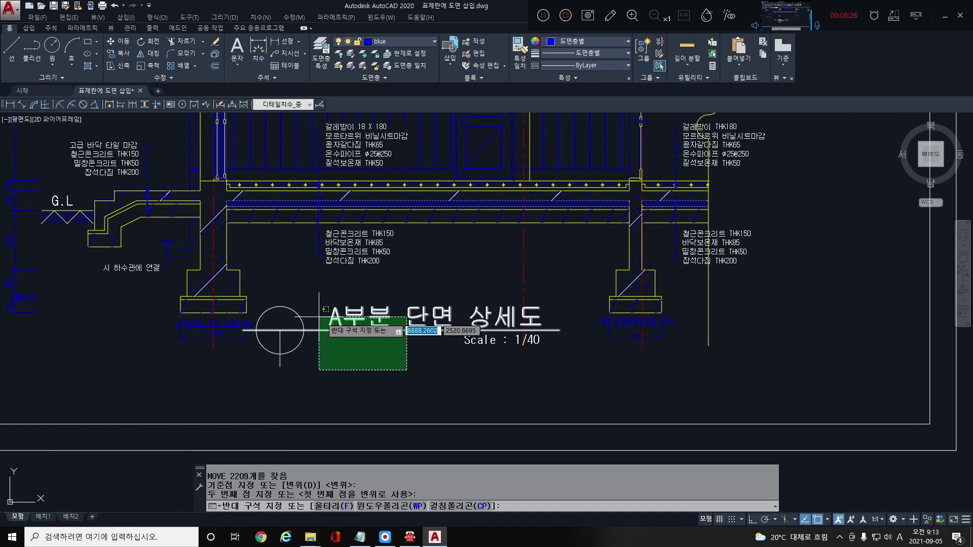
{"action": "left_click", "coordinate": [275, 301]}
{"action": "left_click", "coordinate": [441, 369]}
{"action": "left_click", "coordinate": [423, 325]}
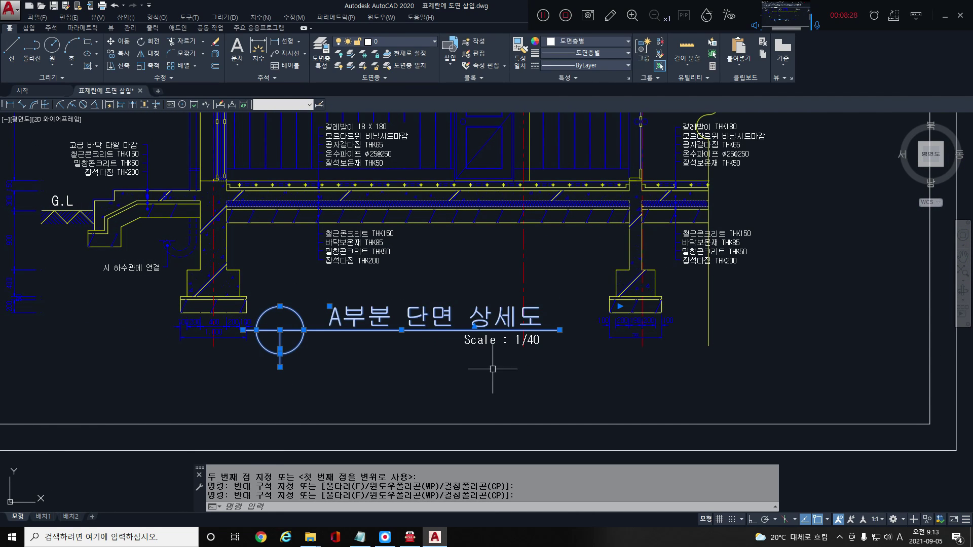
{"action": "left_click", "coordinate": [488, 369]}
{"action": "left_click", "coordinate": [454, 321]}
{"action": "scroll", "coordinate": [454, 321], "scroll_direction": "down", "scroll_amount": 3}
{"action": "left_click", "coordinate": [318, 473]}
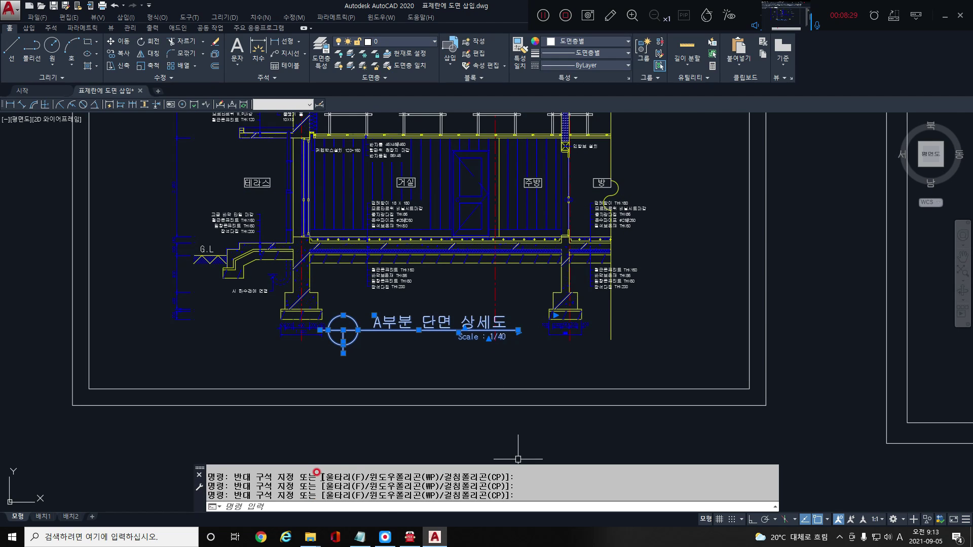
{"action": "type", "text": "m"}
{"action": "key", "text": "Return"}
{"action": "left_click", "coordinate": [343, 331]}
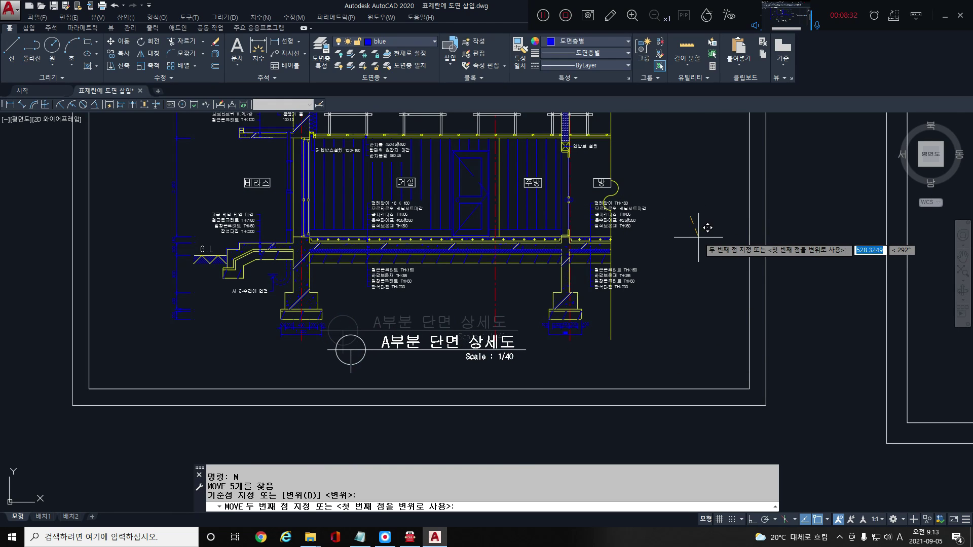
{"action": "left_click", "coordinate": [355, 353]}
{"action": "scroll", "coordinate": [529, 397], "scroll_direction": "down", "scroll_amount": 5}
{"action": "mouse_move", "coordinate": [655, 449]}
{"action": "middle_mouse_down"}
{"action": "mouse_move", "coordinate": [617, 431]}
{"action": "mouse_move", "coordinate": [282, 423]}
{"action": "mouse_move", "coordinate": [416, 429]}
{"action": "middle_mouse_up"}
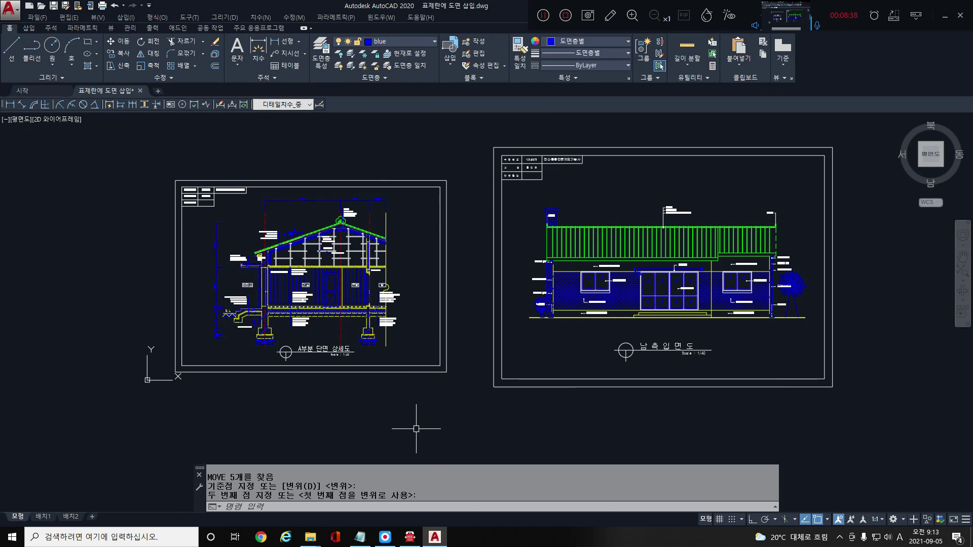